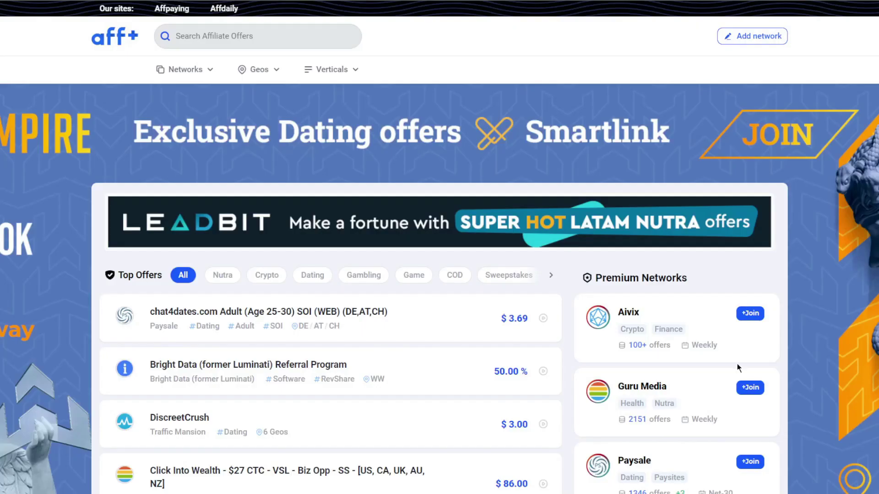
{"action": "scroll", "coordinate": [602, 363], "scroll_direction": "down", "scroll_amount": 8}
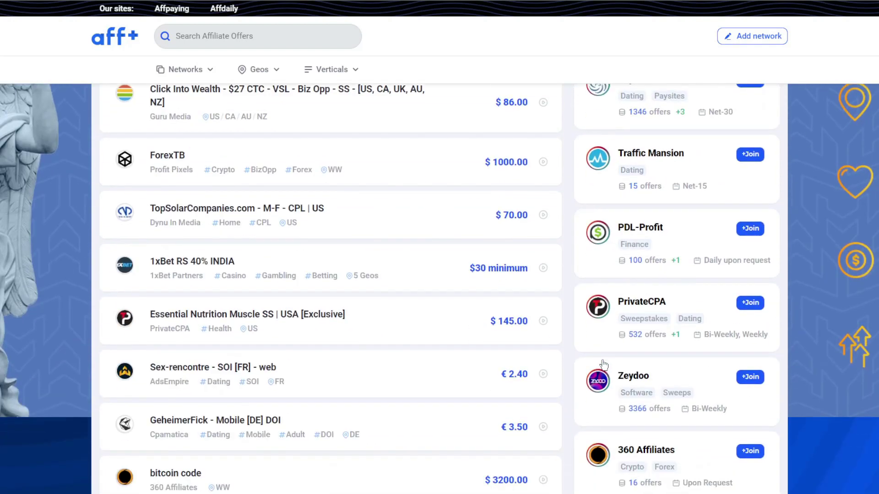
{"action": "scroll", "coordinate": [603, 365], "scroll_direction": "down", "scroll_amount": 4}
{"action": "scroll", "coordinate": [603, 365], "scroll_direction": "up", "scroll_amount": 2}
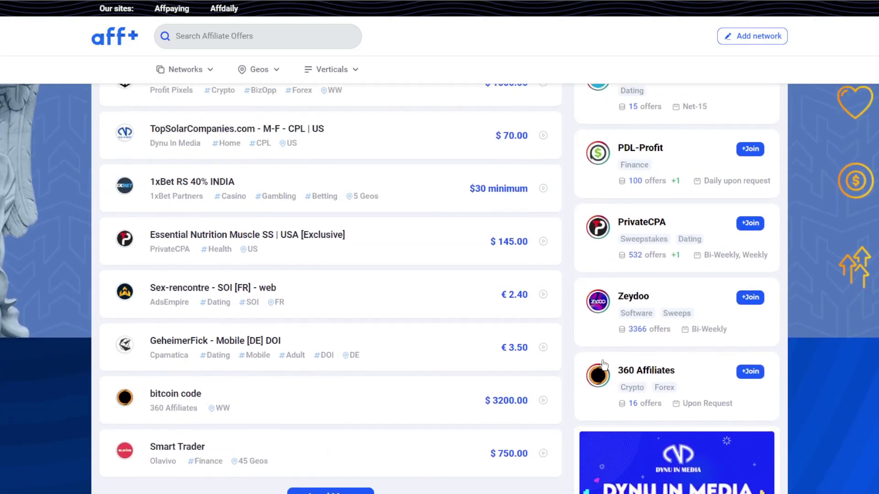
{"action": "scroll", "coordinate": [603, 364], "scroll_direction": "up", "scroll_amount": 10}
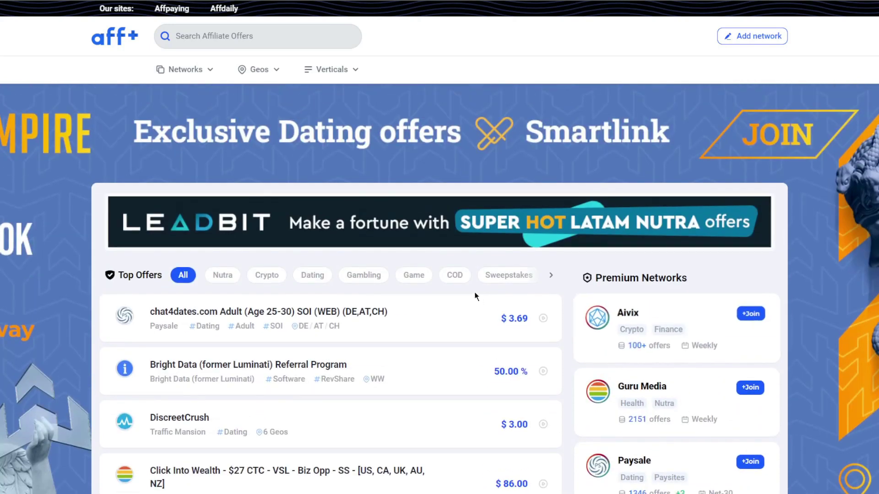
{"action": "scroll", "coordinate": [430, 205], "scroll_direction": "down", "scroll_amount": 2}
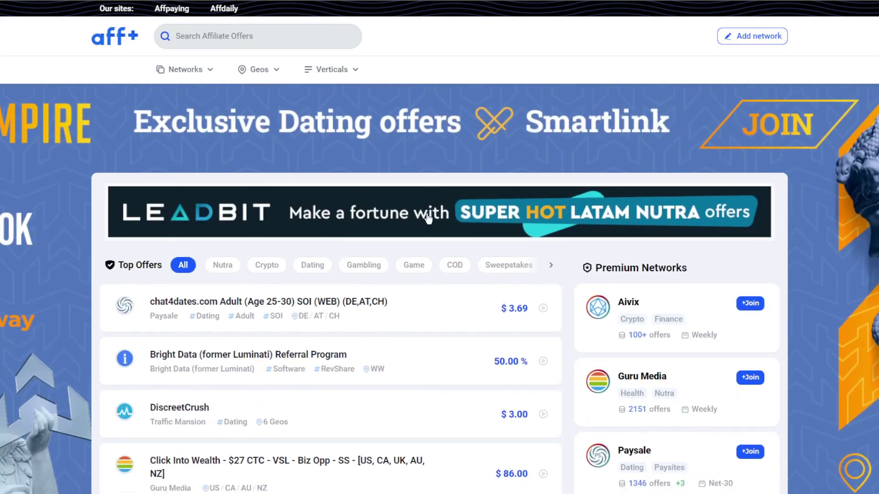
{"action": "scroll", "coordinate": [351, 229], "scroll_direction": "down", "scroll_amount": 1}
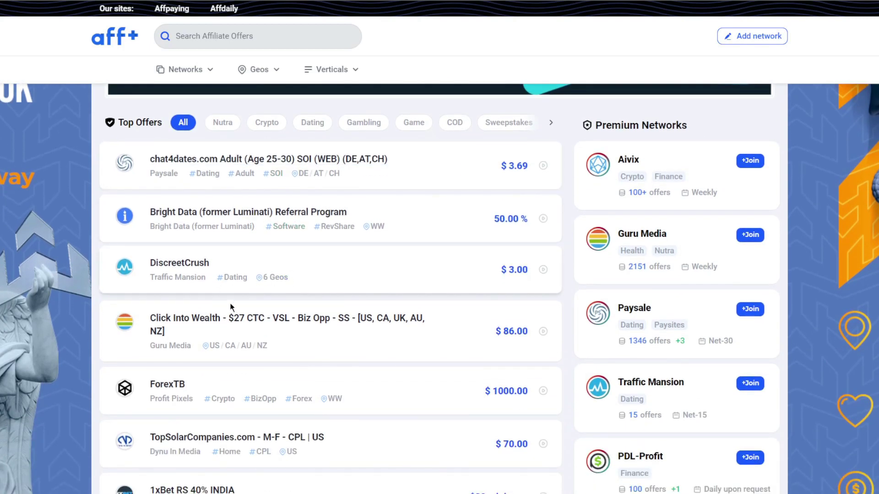
{"action": "scroll", "coordinate": [252, 326], "scroll_direction": "down", "scroll_amount": 2}
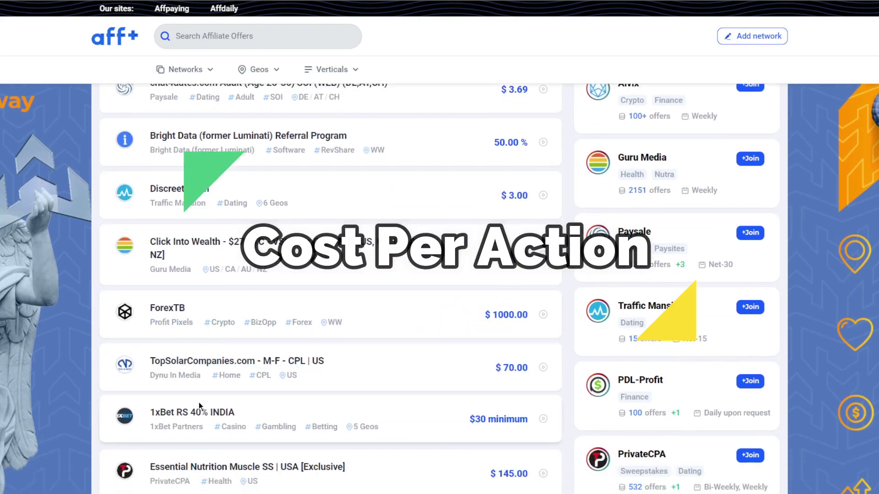
{"action": "scroll", "coordinate": [199, 394], "scroll_direction": "down", "scroll_amount": 2}
{"action": "scroll", "coordinate": [204, 394], "scroll_direction": "down", "scroll_amount": 2}
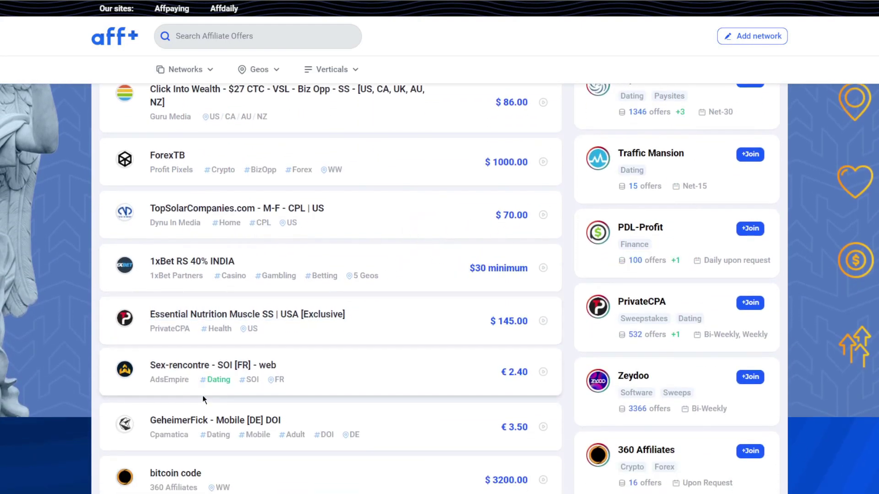
{"action": "scroll", "coordinate": [208, 395], "scroll_direction": "down", "scroll_amount": 2}
{"action": "scroll", "coordinate": [210, 393], "scroll_direction": "down", "scroll_amount": 2}
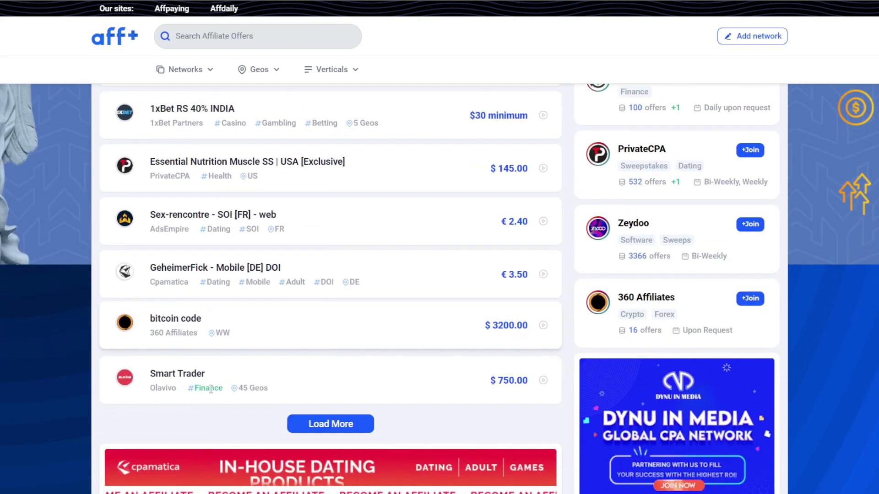
{"action": "scroll", "coordinate": [219, 386], "scroll_direction": "up", "scroll_amount": 2}
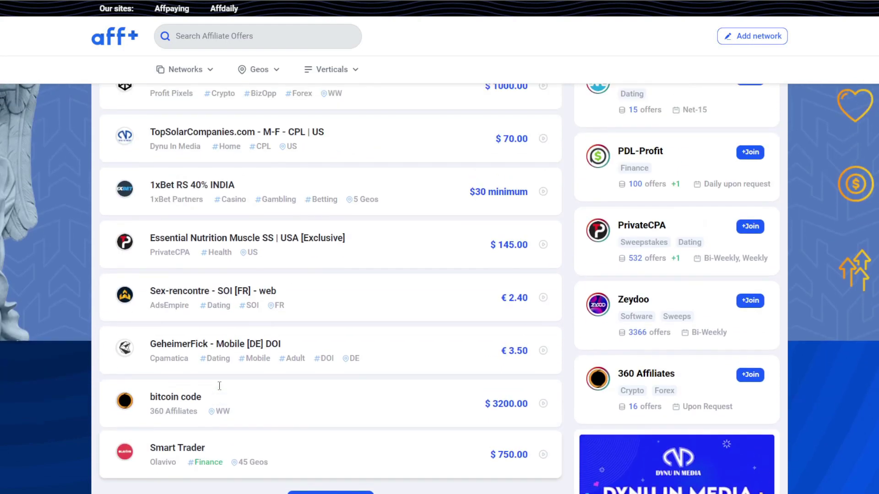
{"action": "scroll", "coordinate": [220, 386], "scroll_direction": "up", "scroll_amount": 2}
{"action": "scroll", "coordinate": [219, 386], "scroll_direction": "up", "scroll_amount": 5}
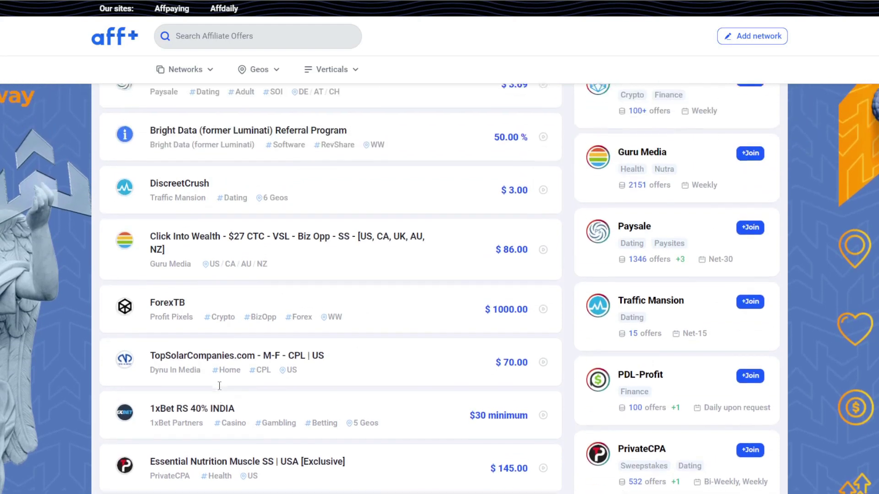
{"action": "scroll", "coordinate": [219, 386], "scroll_direction": "up", "scroll_amount": 2}
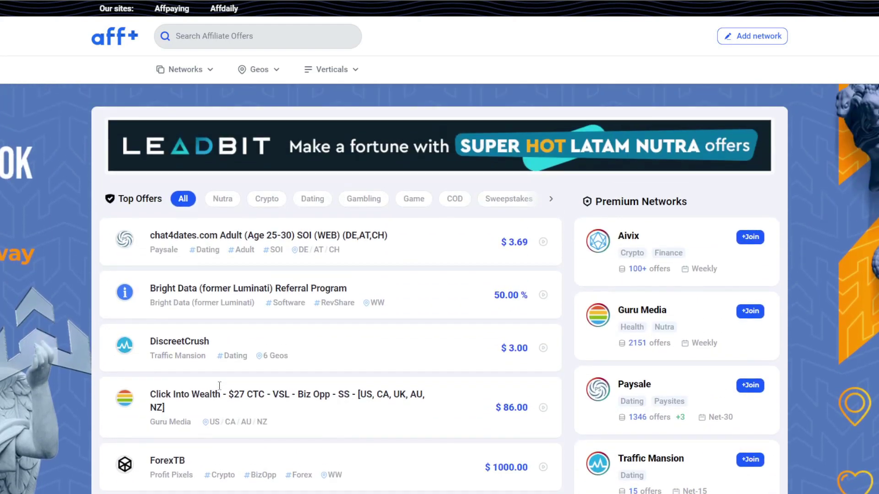
{"action": "scroll", "coordinate": [219, 386], "scroll_direction": "up", "scroll_amount": 2}
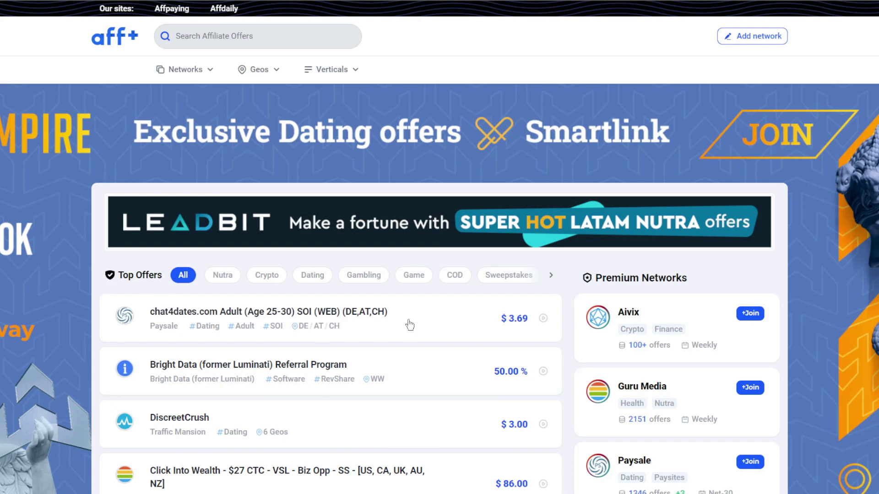
{"action": "scroll", "coordinate": [410, 324], "scroll_direction": "down", "scroll_amount": 2}
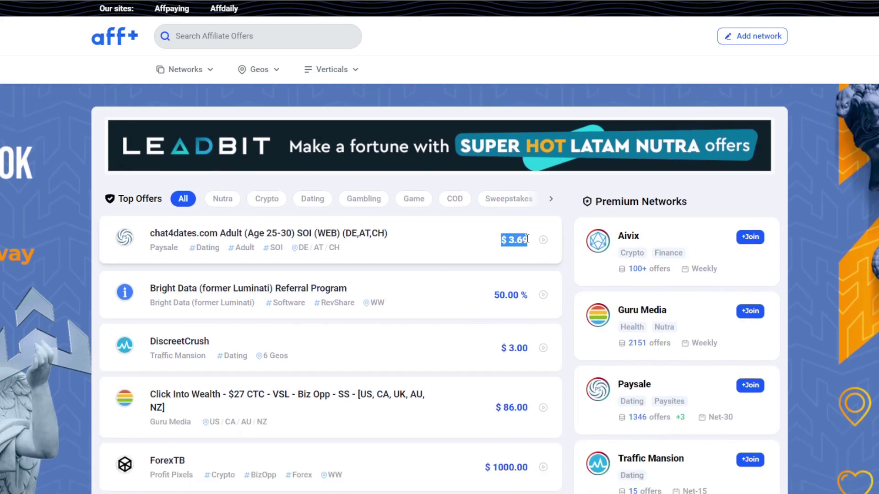
{"action": "left_click_drag", "start_coordinate": [494, 294], "coordinate": [520, 293]}
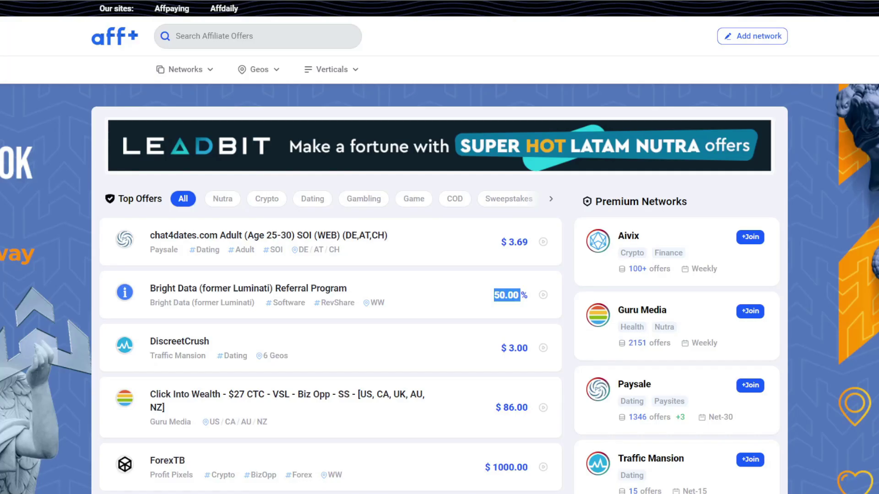
{"action": "scroll", "coordinate": [558, 306], "scroll_direction": "down", "scroll_amount": 5}
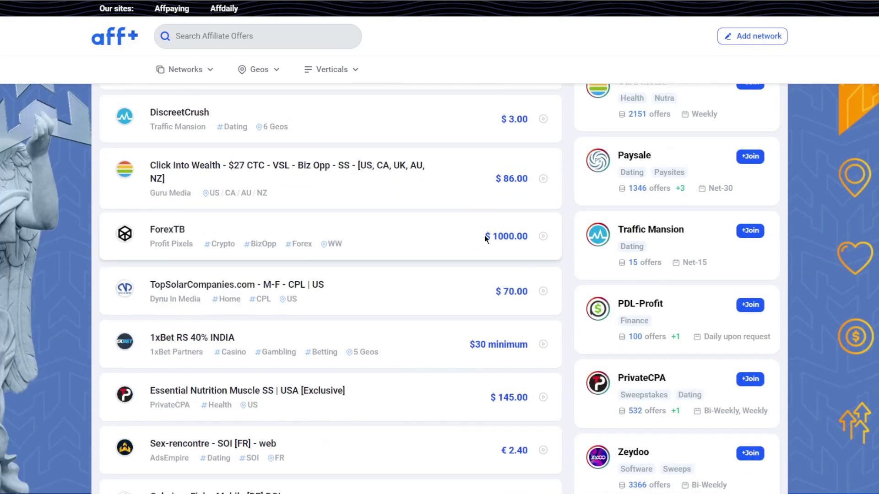
{"action": "scroll", "coordinate": [507, 235], "scroll_direction": "down", "scroll_amount": 2}
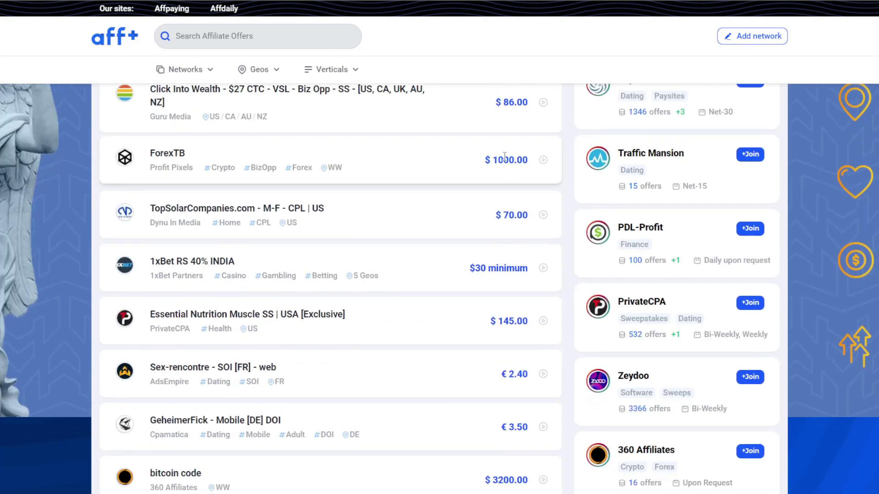
{"action": "scroll", "coordinate": [465, 166], "scroll_direction": "down", "scroll_amount": 3}
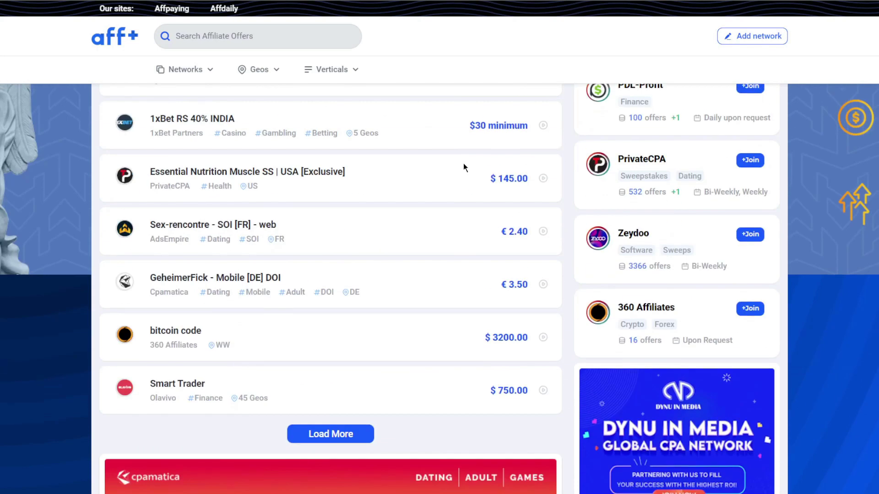
{"action": "scroll", "coordinate": [479, 314], "scroll_direction": "up", "scroll_amount": 3}
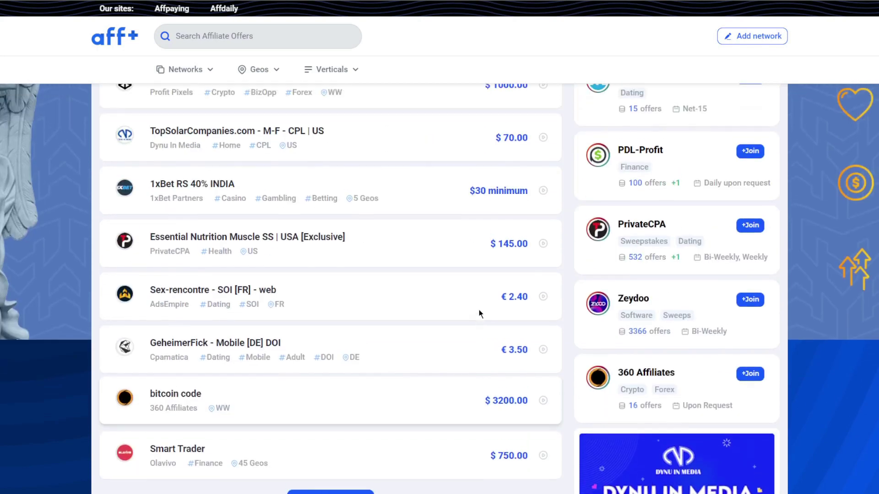
{"action": "scroll", "coordinate": [478, 313], "scroll_direction": "up", "scroll_amount": 6}
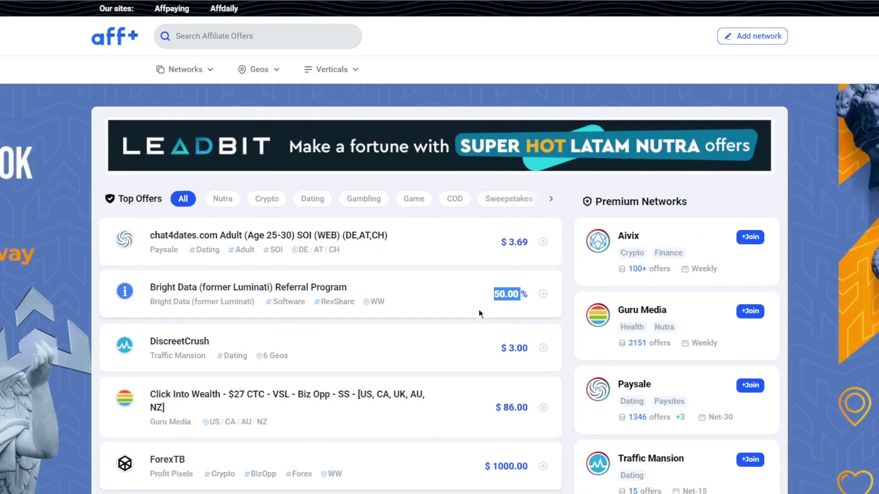
{"action": "scroll", "coordinate": [479, 309], "scroll_direction": "down", "scroll_amount": 3}
{"action": "scroll", "coordinate": [476, 301], "scroll_direction": "up", "scroll_amount": 3}
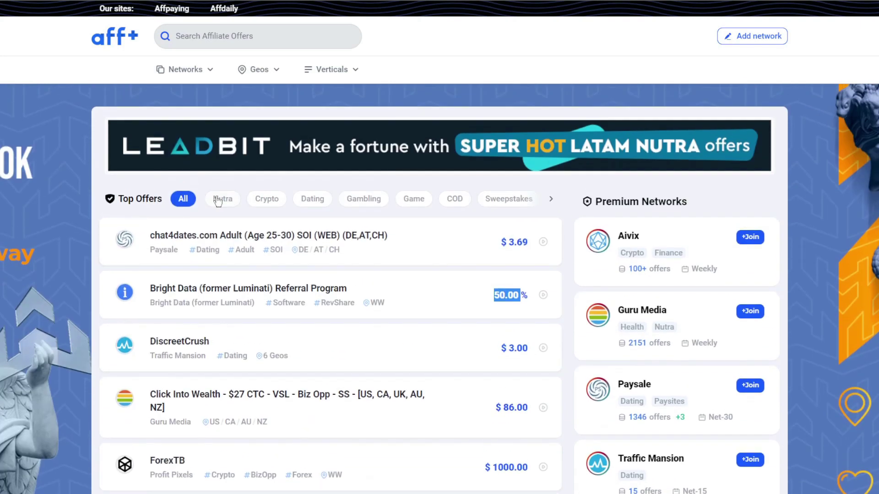
{"action": "scroll", "coordinate": [336, 225], "scroll_direction": "down", "scroll_amount": 9}
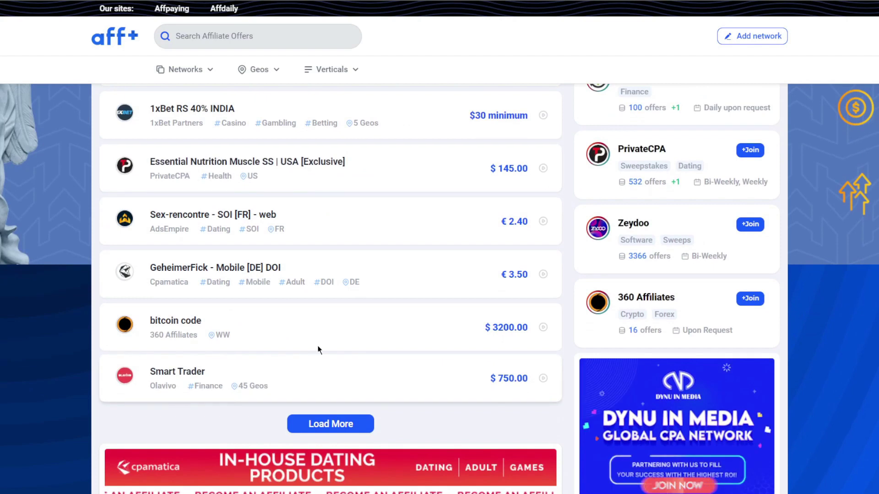
{"action": "scroll", "coordinate": [215, 224], "scroll_direction": "up", "scroll_amount": 9}
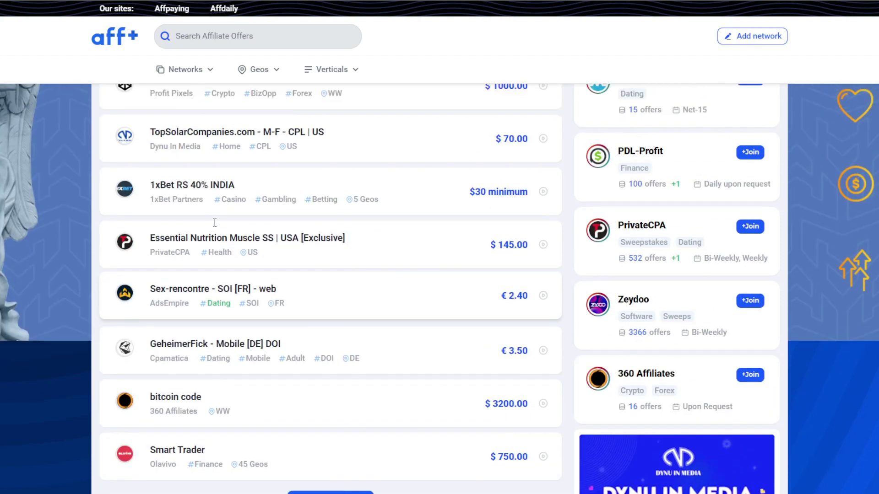
{"action": "scroll", "coordinate": [218, 221], "scroll_direction": "up", "scroll_amount": 2}
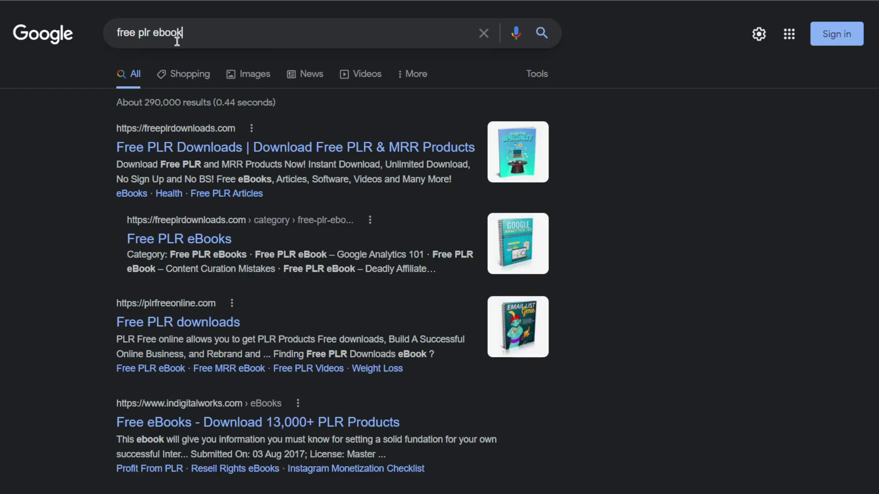
Step: Review the Google results for 'free plr ebook', scrolling down and back to the top
{"action": "left_click_drag", "start_coordinate": [177, 41], "coordinate": [84, 37]}
{"action": "left_click", "coordinate": [57, 109]}
{"action": "scroll", "coordinate": [614, 261], "scroll_direction": "down", "scroll_amount": 8}
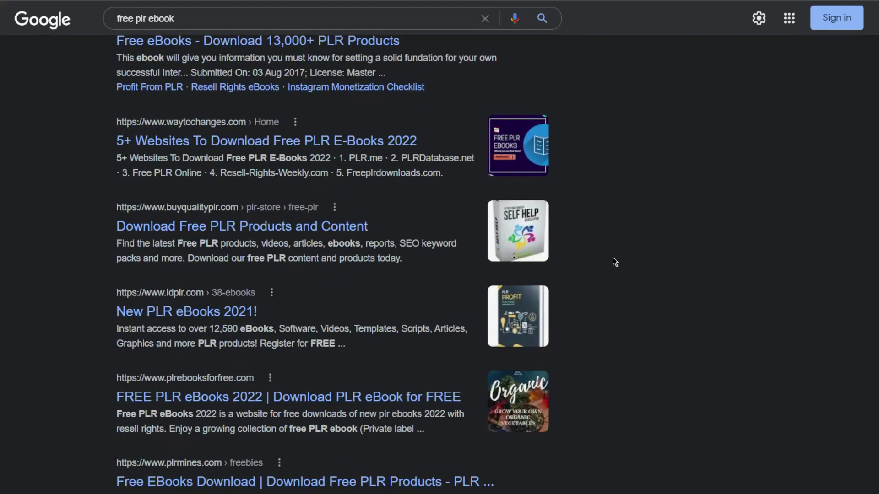
{"action": "scroll", "coordinate": [616, 262], "scroll_direction": "down", "scroll_amount": 5}
{"action": "scroll", "coordinate": [618, 264], "scroll_direction": "up", "scroll_amount": 3}
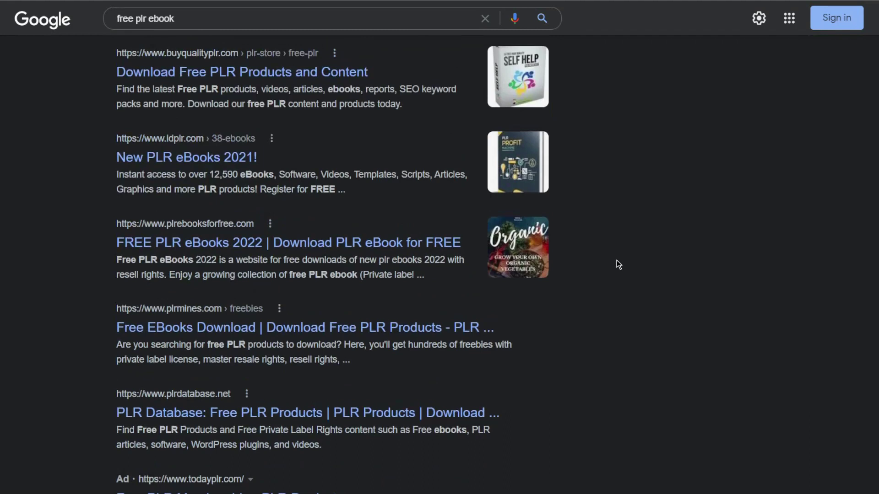
{"action": "scroll", "coordinate": [617, 263], "scroll_direction": "up", "scroll_amount": 12}
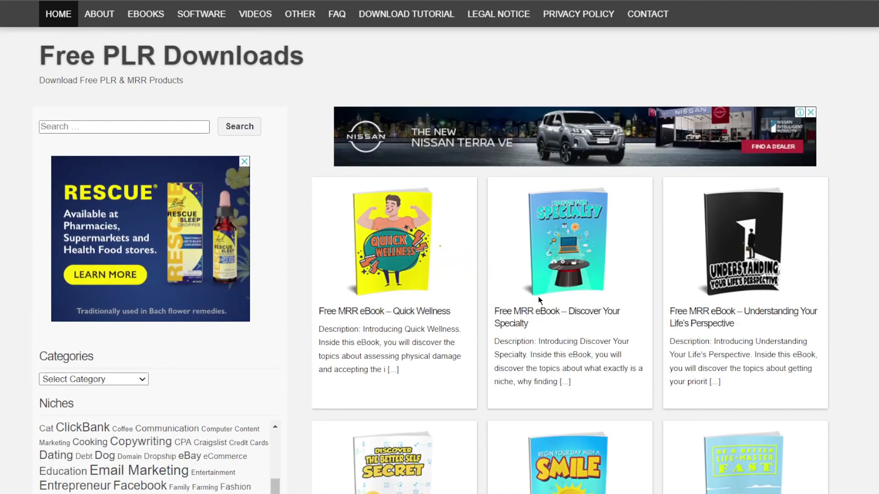
Step: Browse the free MRR eBooks listed on the Free PLR Downloads homepage
{"action": "scroll", "coordinate": [554, 341], "scroll_direction": "down", "scroll_amount": 3}
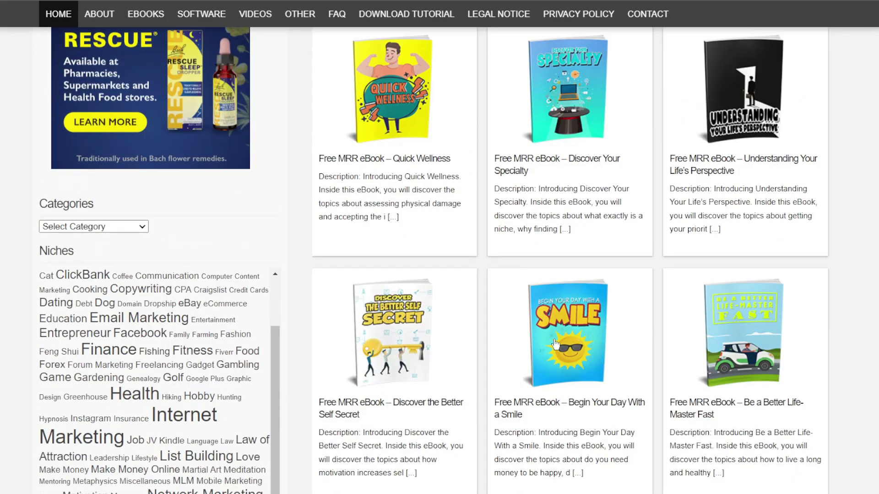
{"action": "scroll", "coordinate": [554, 344], "scroll_direction": "down", "scroll_amount": 3}
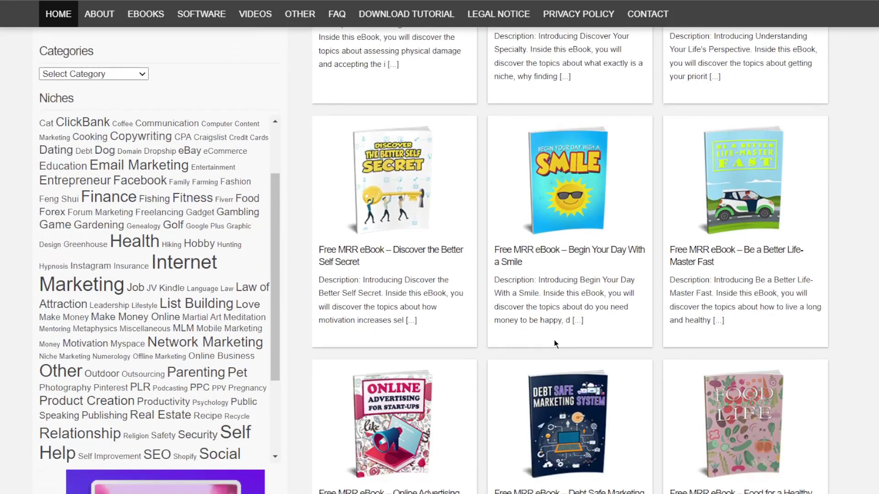
{"action": "scroll", "coordinate": [554, 340], "scroll_direction": "down", "scroll_amount": 8}
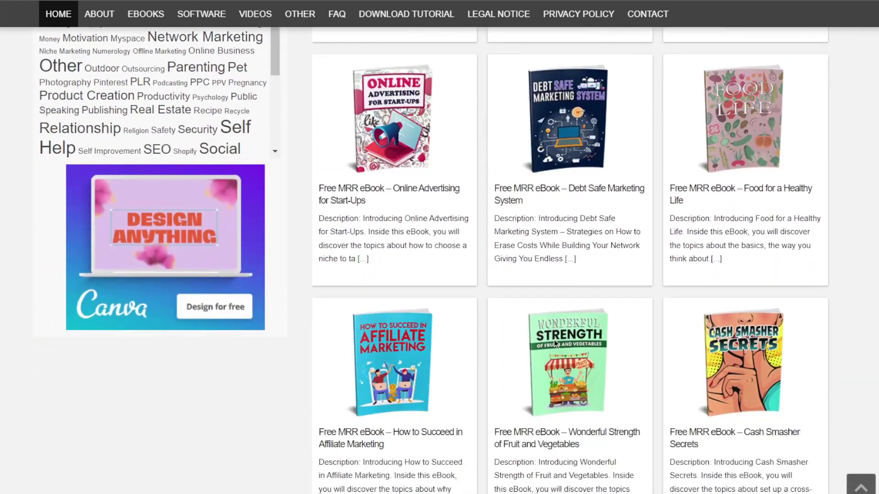
{"action": "scroll", "coordinate": [554, 339], "scroll_direction": "down", "scroll_amount": 3}
{"action": "scroll", "coordinate": [553, 340], "scroll_direction": "up", "scroll_amount": 13}
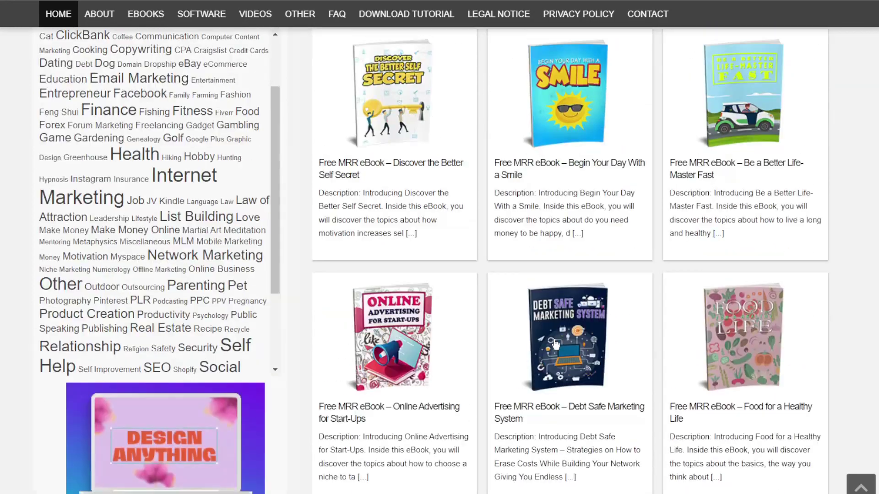
{"action": "scroll", "coordinate": [553, 339], "scroll_direction": "up", "scroll_amount": 4}
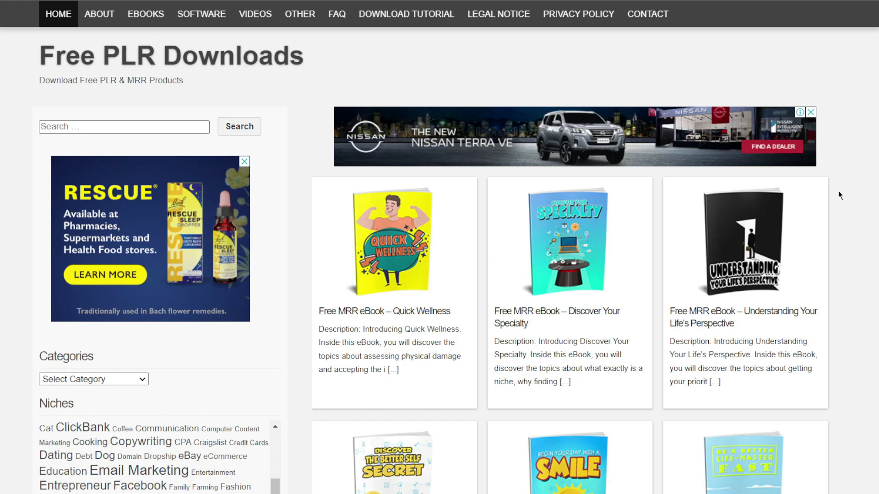
{"action": "scroll", "coordinate": [838, 191], "scroll_direction": "down", "scroll_amount": 7}
{"action": "scroll", "coordinate": [839, 191], "scroll_direction": "down", "scroll_amount": 2}
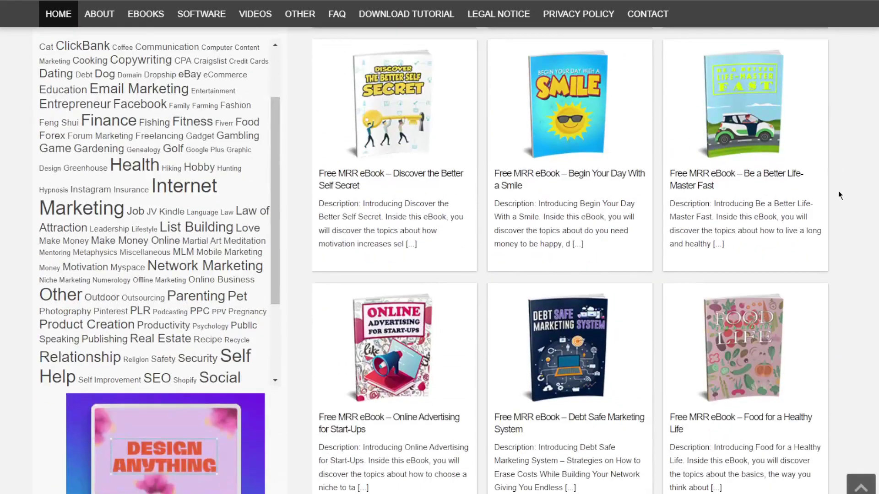
{"action": "scroll", "coordinate": [839, 190], "scroll_direction": "up", "scroll_amount": 2}
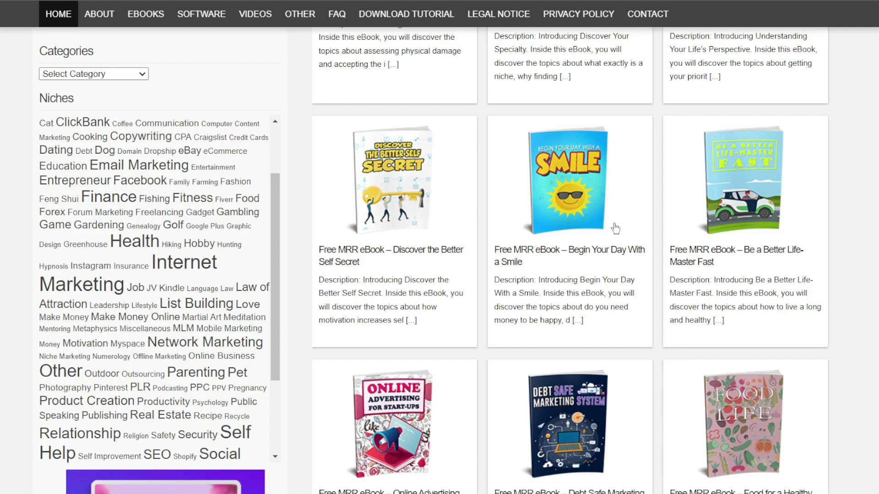
{"action": "scroll", "coordinate": [469, 301], "scroll_direction": "down", "scroll_amount": 2}
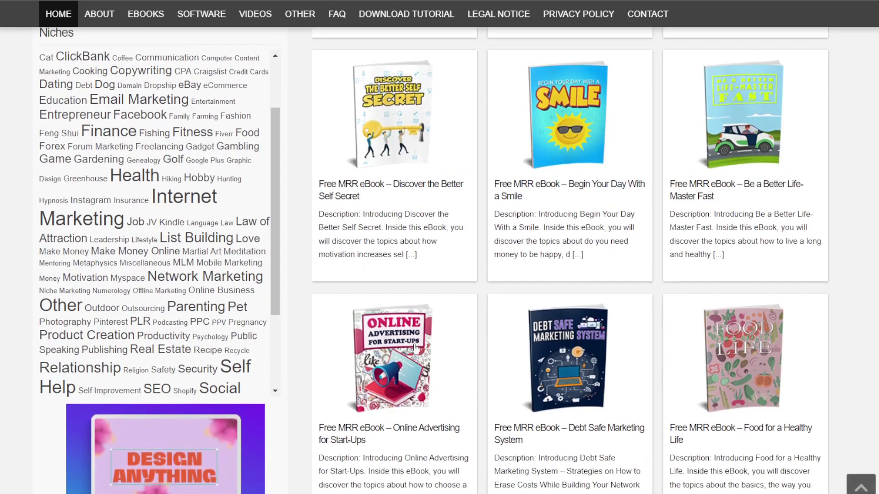
{"action": "scroll", "coordinate": [469, 300], "scroll_direction": "up", "scroll_amount": 2}
Step: Check the Select Category list without choosing one, then scroll the Niches tag cloud
{"action": "left_click", "coordinate": [136, 75]}
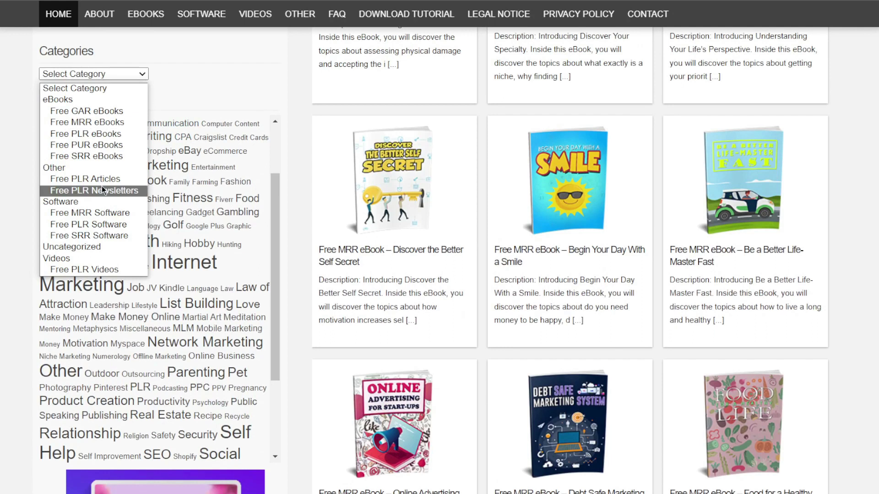
{"action": "left_click", "coordinate": [137, 78]}
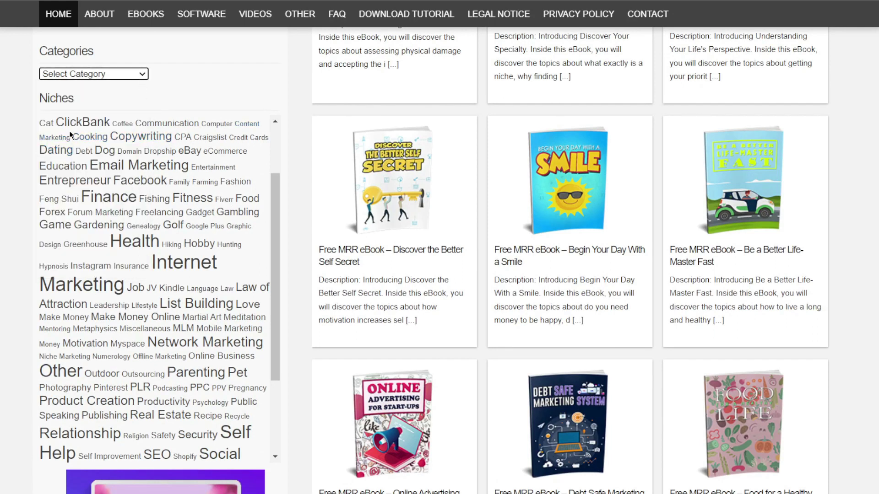
{"action": "scroll", "coordinate": [192, 237], "scroll_direction": "up", "scroll_amount": 3}
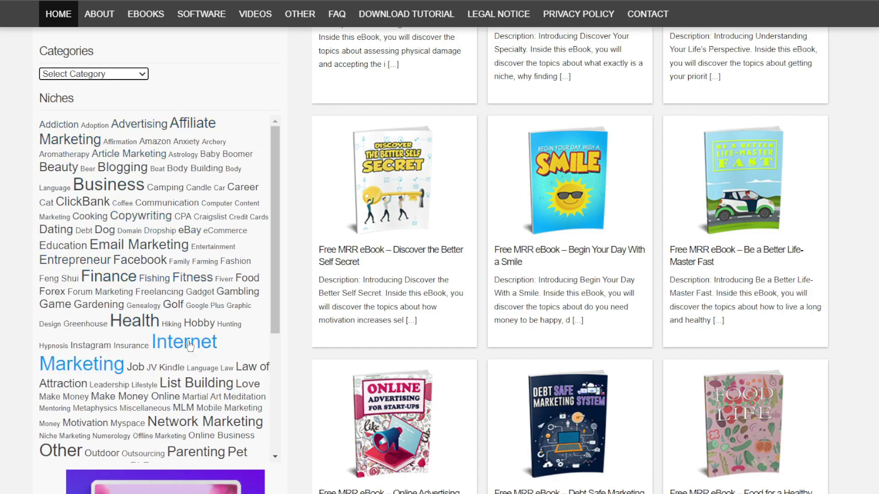
{"action": "scroll", "coordinate": [192, 344], "scroll_direction": "down", "scroll_amount": 3}
{"action": "scroll", "coordinate": [213, 301], "scroll_direction": "down", "scroll_amount": 3}
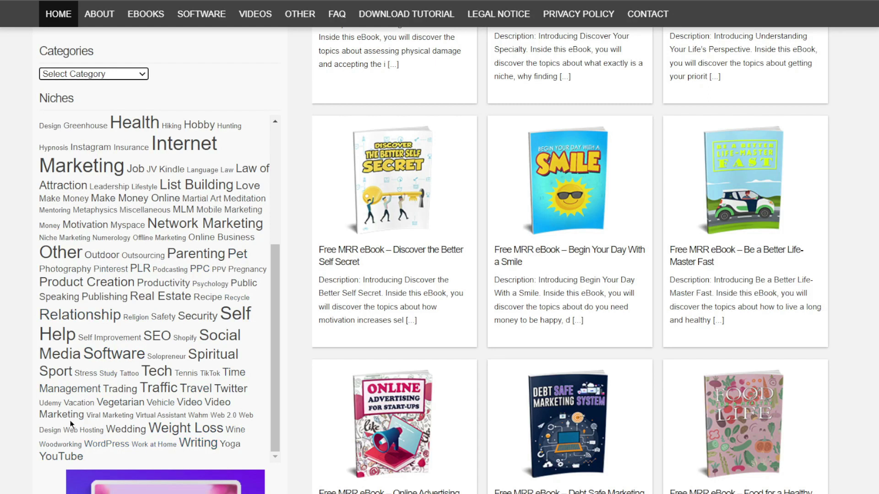
{"action": "scroll", "coordinate": [111, 351], "scroll_direction": "up", "scroll_amount": 6}
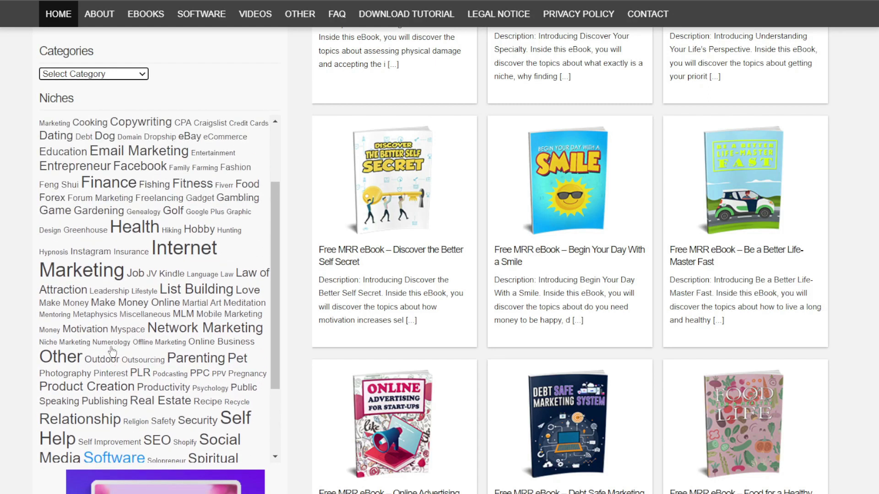
{"action": "scroll", "coordinate": [111, 347], "scroll_direction": "up", "scroll_amount": 1}
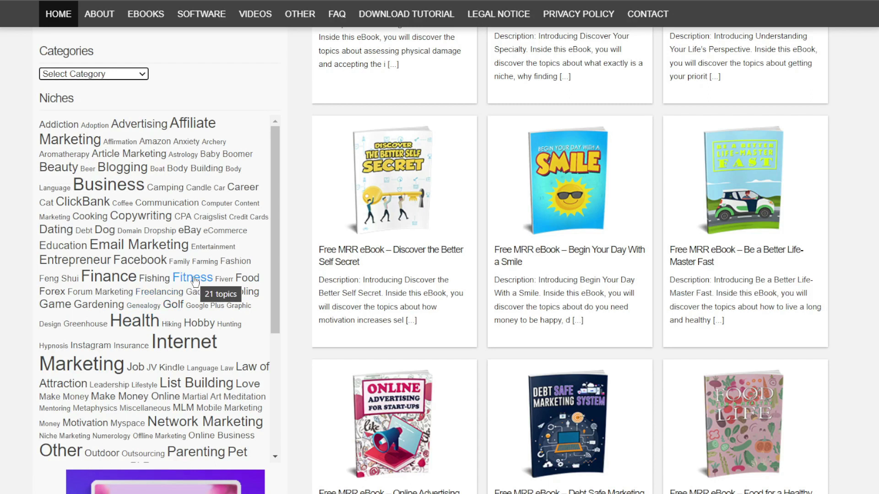
Step: Open the Fitness niche and scroll its results to the Belly Fat Free! newsletter
{"action": "left_click", "coordinate": [224, 276]}
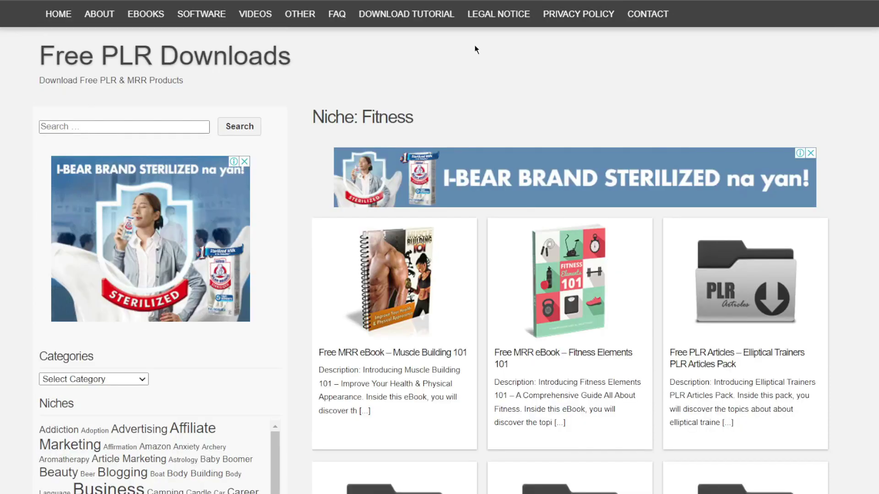
{"action": "scroll", "coordinate": [674, 263], "scroll_direction": "down", "scroll_amount": 4}
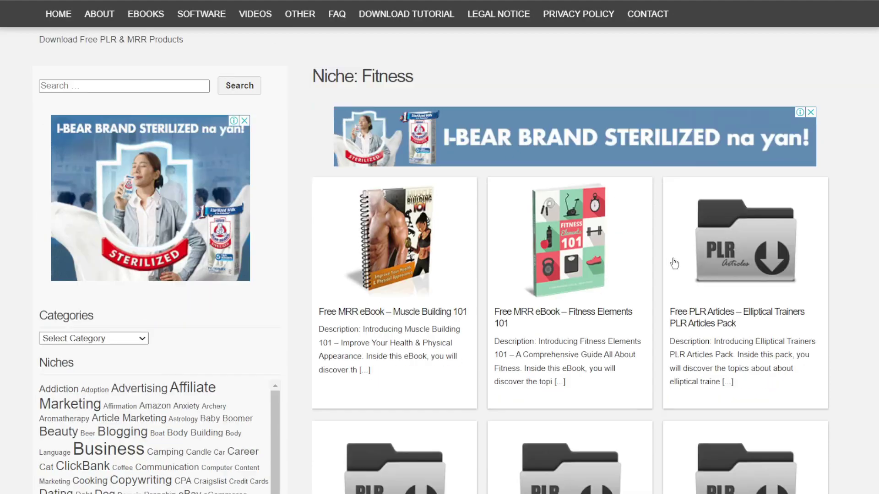
{"action": "scroll", "coordinate": [674, 263], "scroll_direction": "down", "scroll_amount": 9}
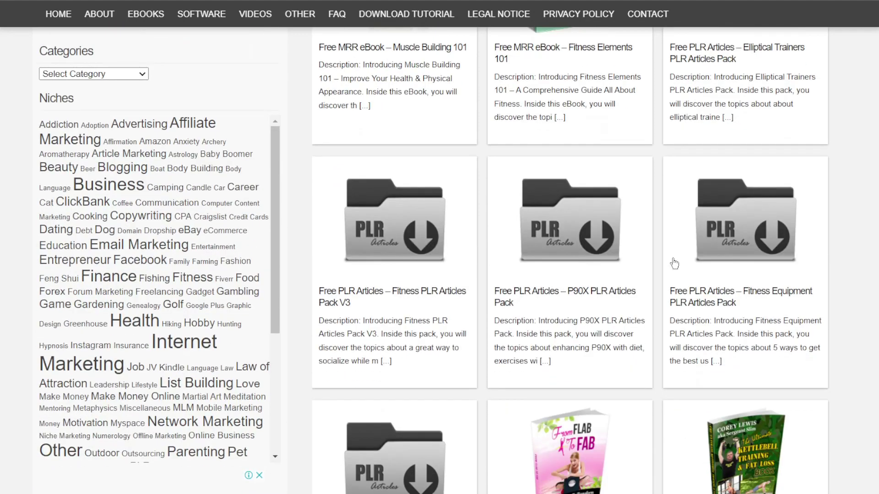
{"action": "scroll", "coordinate": [674, 263], "scroll_direction": "down", "scroll_amount": 3}
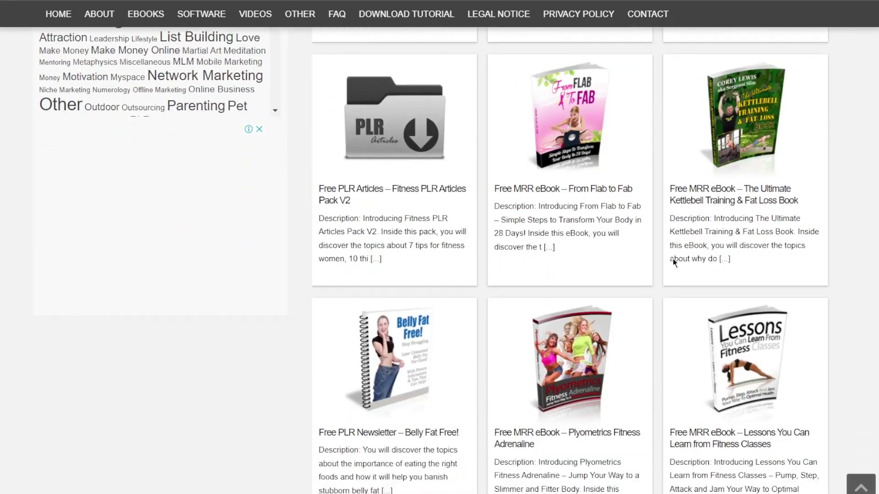
{"action": "scroll", "coordinate": [674, 262], "scroll_direction": "up", "scroll_amount": 5}
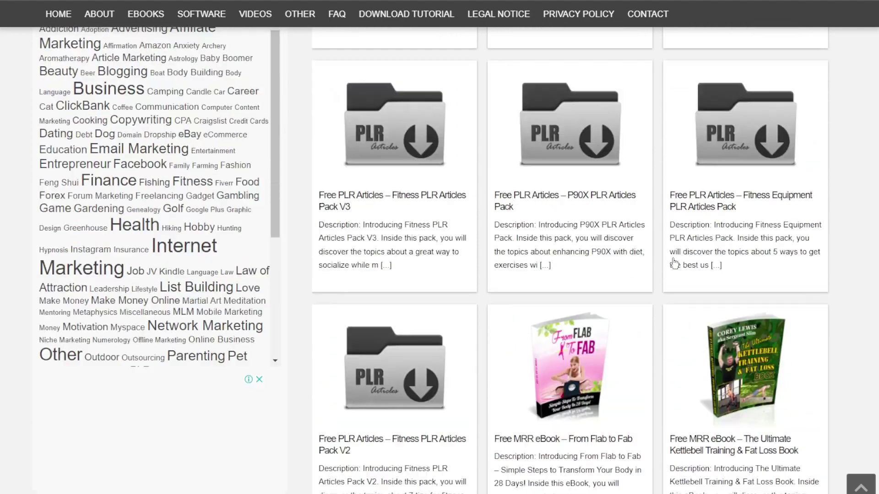
{"action": "scroll", "coordinate": [675, 263], "scroll_direction": "up", "scroll_amount": 10}
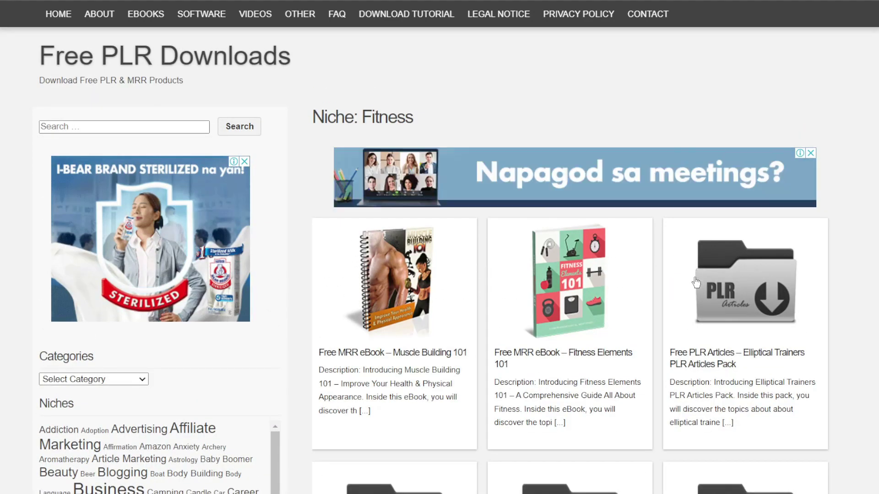
{"action": "scroll", "coordinate": [747, 309], "scroll_direction": "down", "scroll_amount": 5}
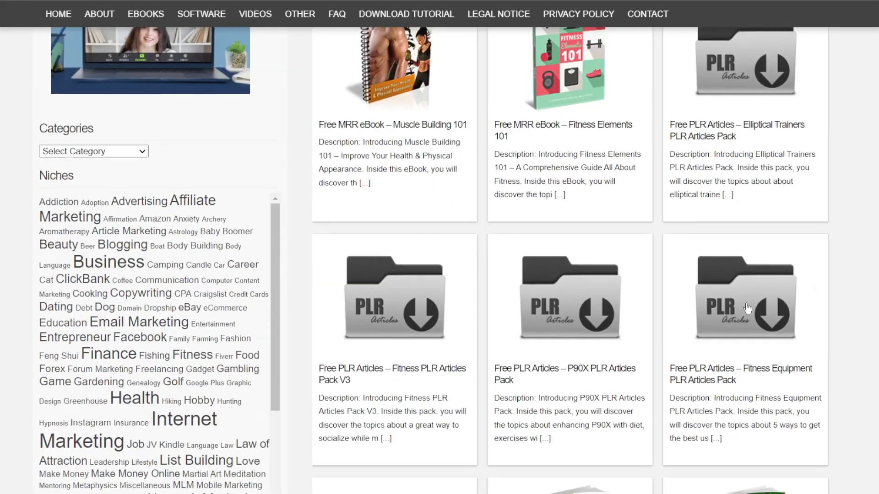
{"action": "scroll", "coordinate": [747, 309], "scroll_direction": "down", "scroll_amount": 8}
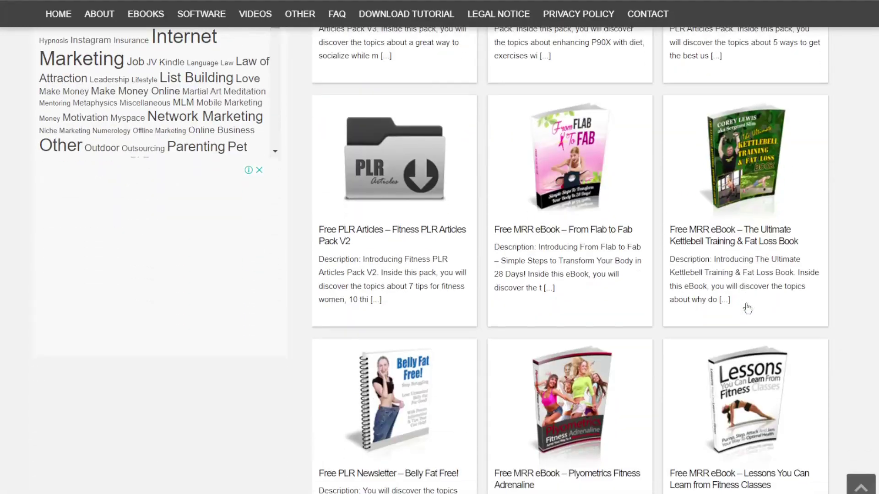
{"action": "scroll", "coordinate": [747, 309], "scroll_direction": "down", "scroll_amount": 2}
{"action": "scroll", "coordinate": [856, 253], "scroll_direction": "up", "scroll_amount": 2}
{"action": "scroll", "coordinate": [855, 251], "scroll_direction": "down", "scroll_amount": 5}
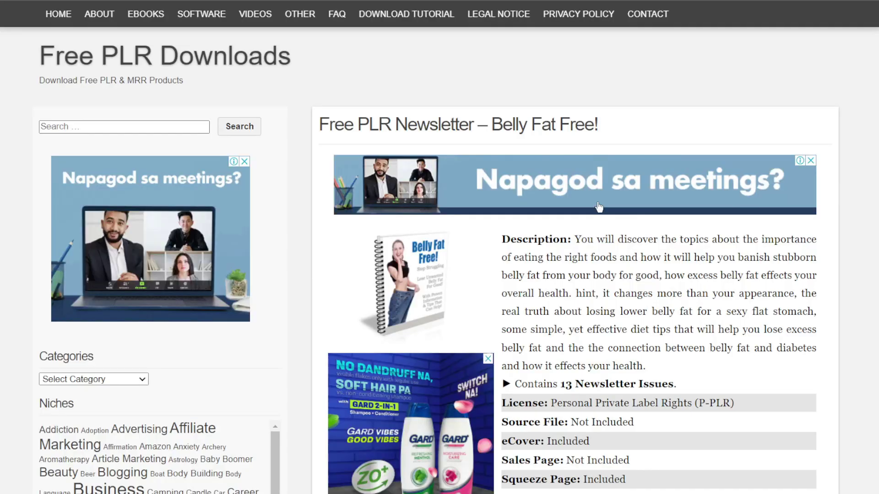
Step: Scroll the Belly Fat Free! product page down to the DOWNLOAD button and back up
{"action": "scroll", "coordinate": [638, 234], "scroll_direction": "down", "scroll_amount": 2}
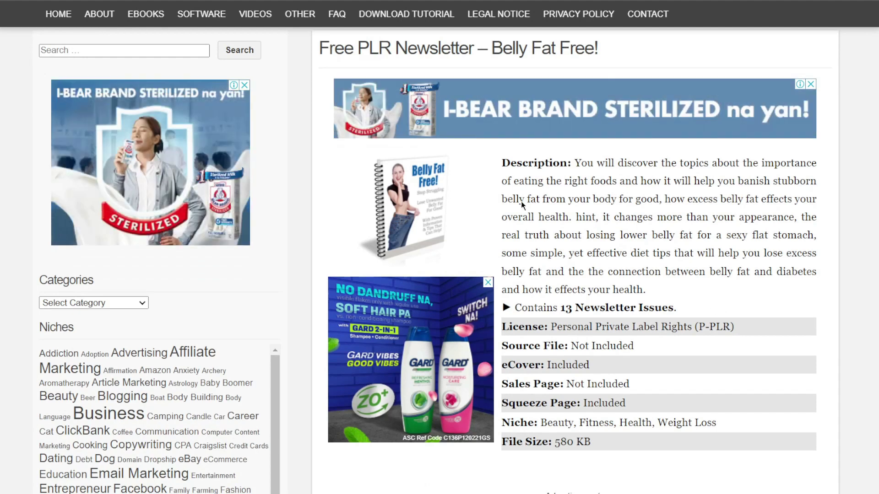
{"action": "scroll", "coordinate": [597, 229], "scroll_direction": "down", "scroll_amount": 10}
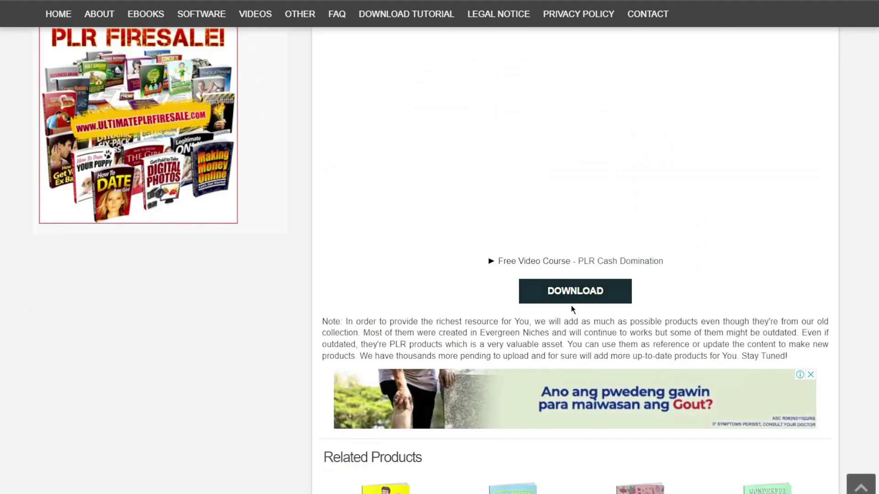
{"action": "scroll", "coordinate": [597, 328], "scroll_direction": "down", "scroll_amount": 2}
{"action": "scroll", "coordinate": [603, 266], "scroll_direction": "up", "scroll_amount": 2}
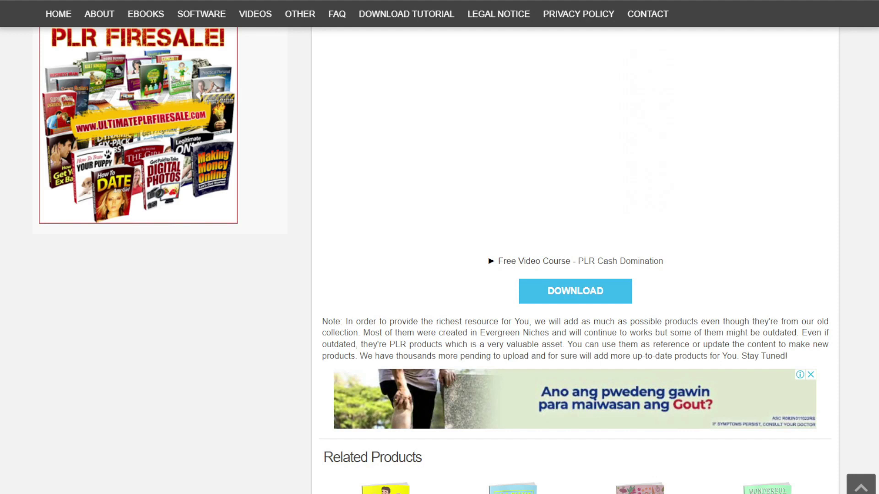
{"action": "scroll", "coordinate": [847, 281], "scroll_direction": "up", "scroll_amount": 10}
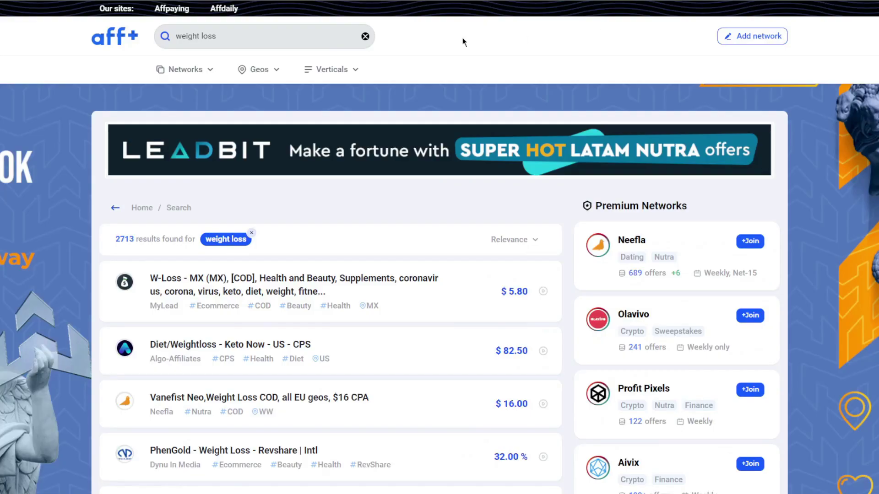
Step: Search AffPlus for 'weight loss' and scroll through the offer results
{"action": "left_click", "coordinate": [229, 42]}
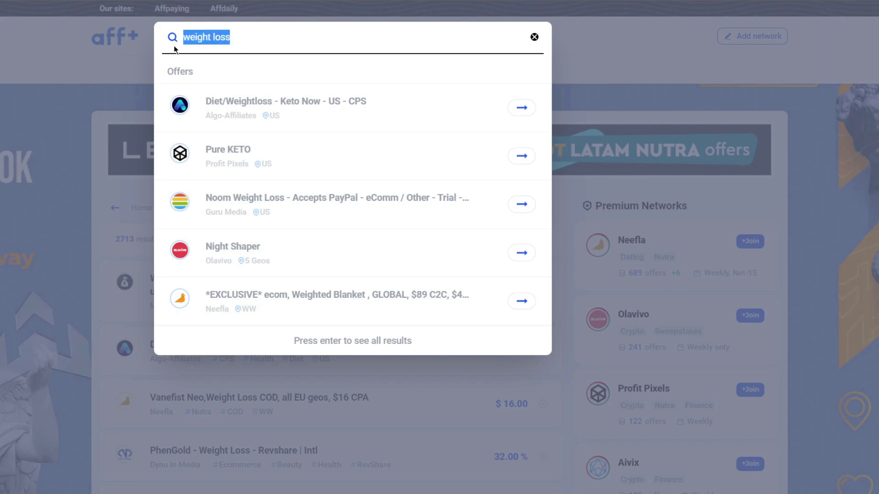
{"action": "left_click", "coordinate": [99, 88]}
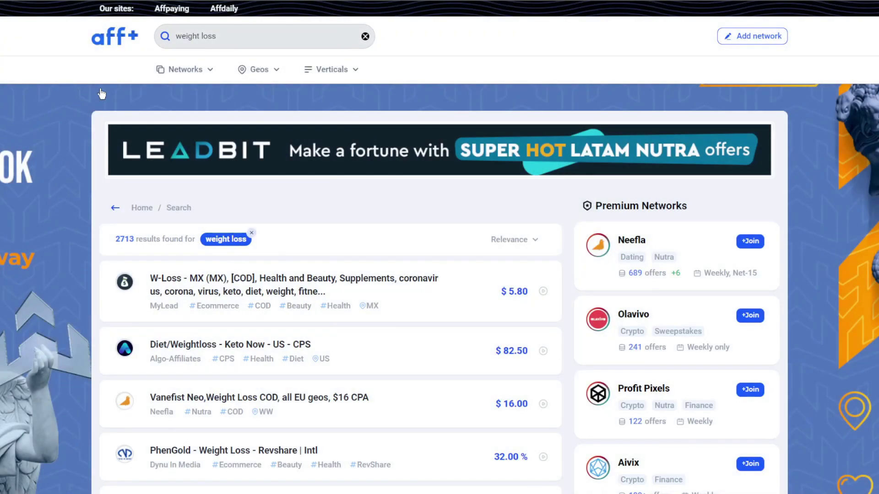
{"action": "scroll", "coordinate": [101, 94], "scroll_direction": "down", "scroll_amount": 2}
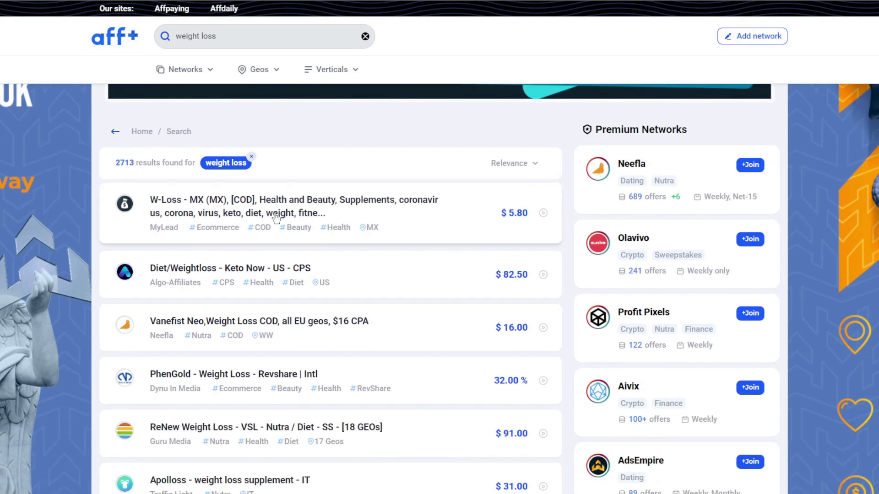
{"action": "scroll", "coordinate": [257, 280], "scroll_direction": "down", "scroll_amount": 2}
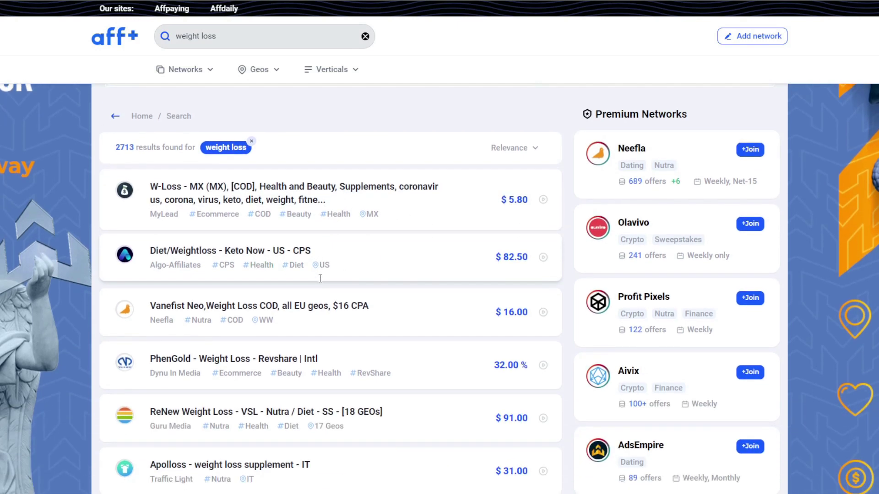
{"action": "scroll", "coordinate": [320, 252], "scroll_direction": "down", "scroll_amount": 4}
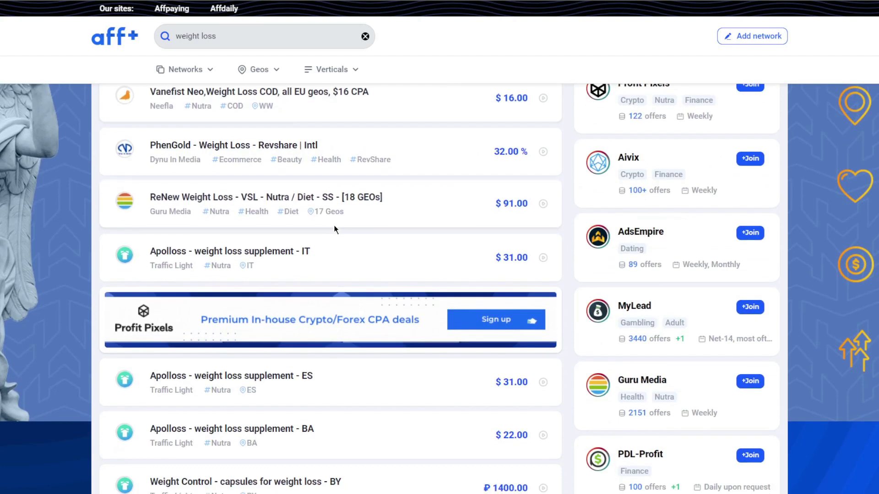
{"action": "scroll", "coordinate": [330, 218], "scroll_direction": "down", "scroll_amount": 4}
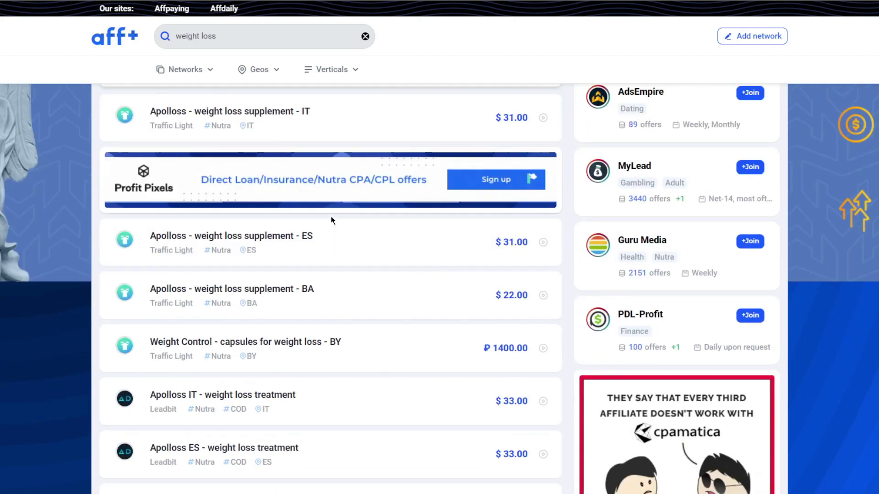
{"action": "scroll", "coordinate": [333, 221], "scroll_direction": "down", "scroll_amount": 2}
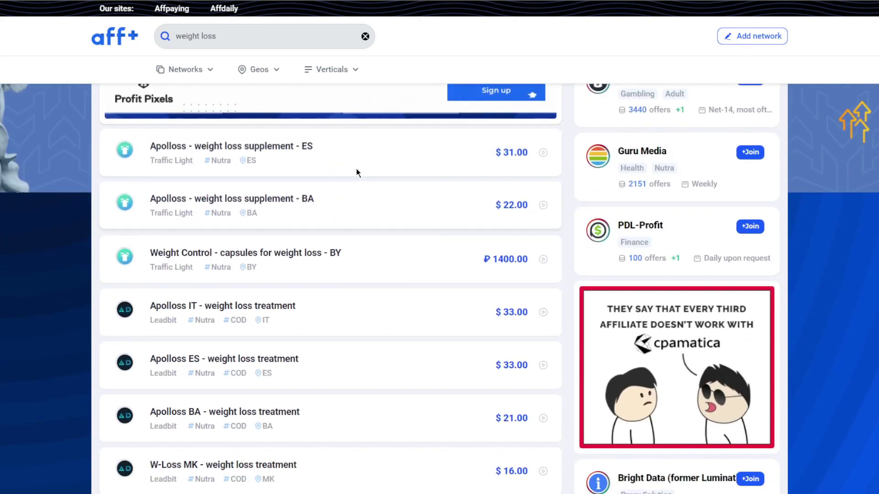
{"action": "scroll", "coordinate": [357, 172], "scroll_direction": "down", "scroll_amount": 4}
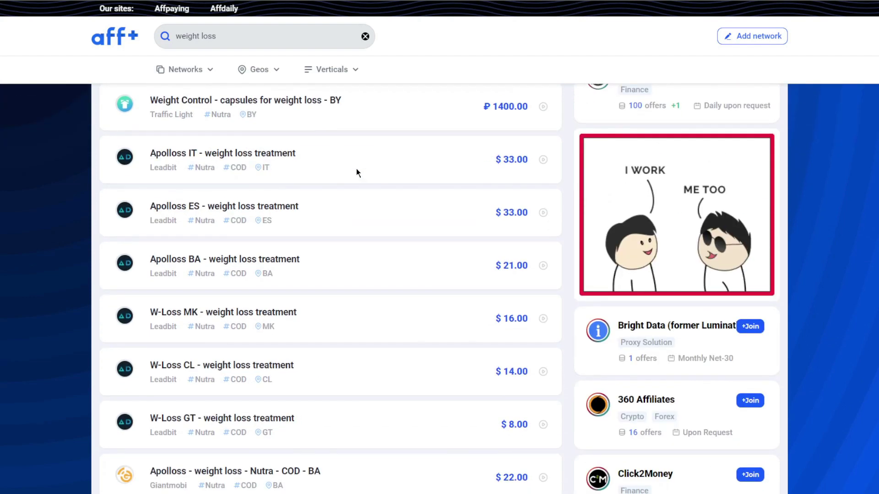
{"action": "scroll", "coordinate": [356, 168], "scroll_direction": "up", "scroll_amount": 6}
{"action": "scroll", "coordinate": [361, 183], "scroll_direction": "down", "scroll_amount": 6}
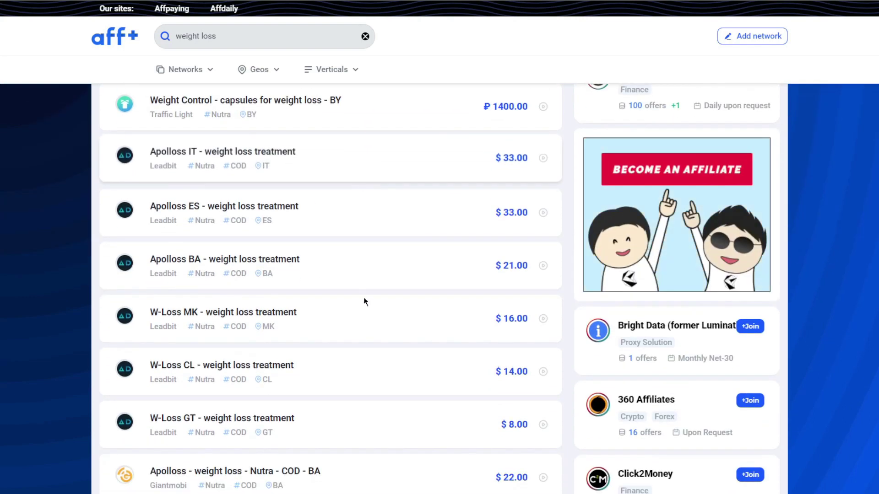
Step: Open the W-Loss CL weight loss treatment offer and review its details
{"action": "left_click", "coordinate": [256, 365]}
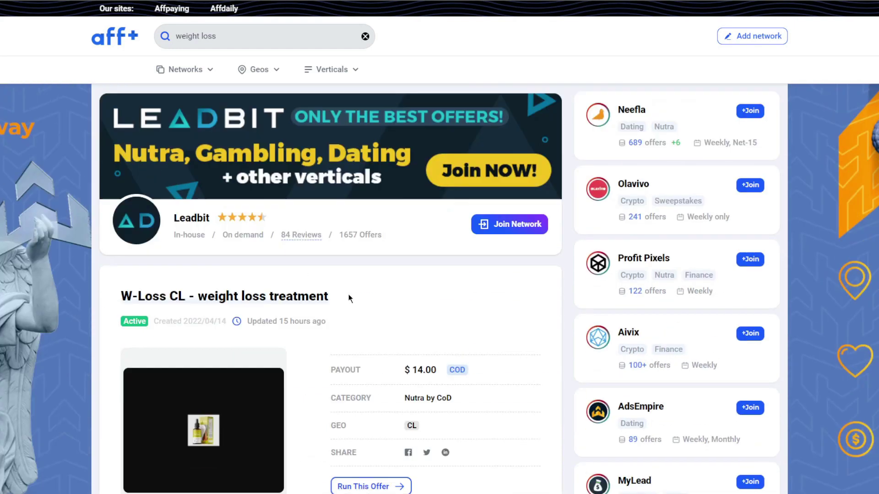
{"action": "scroll", "coordinate": [349, 299], "scroll_direction": "down", "scroll_amount": 1}
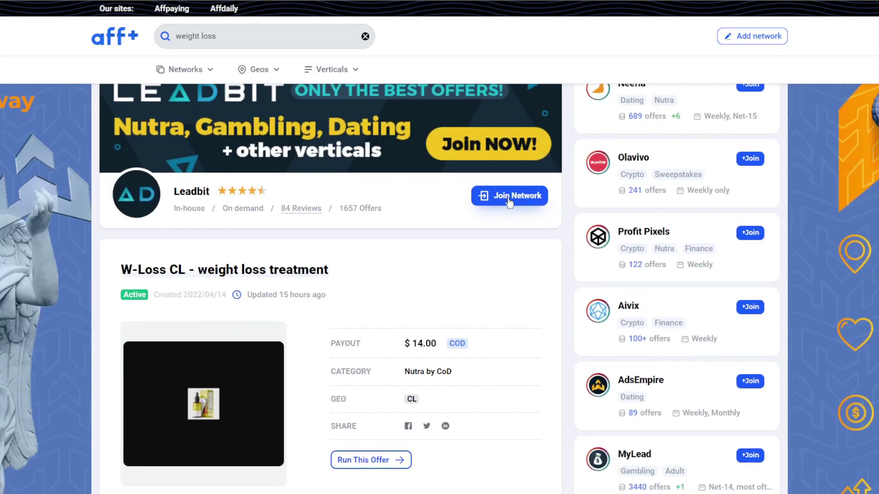
{"action": "scroll", "coordinate": [447, 226], "scroll_direction": "down", "scroll_amount": 5}
{"action": "scroll", "coordinate": [178, 176], "scroll_direction": "up", "scroll_amount": 3}
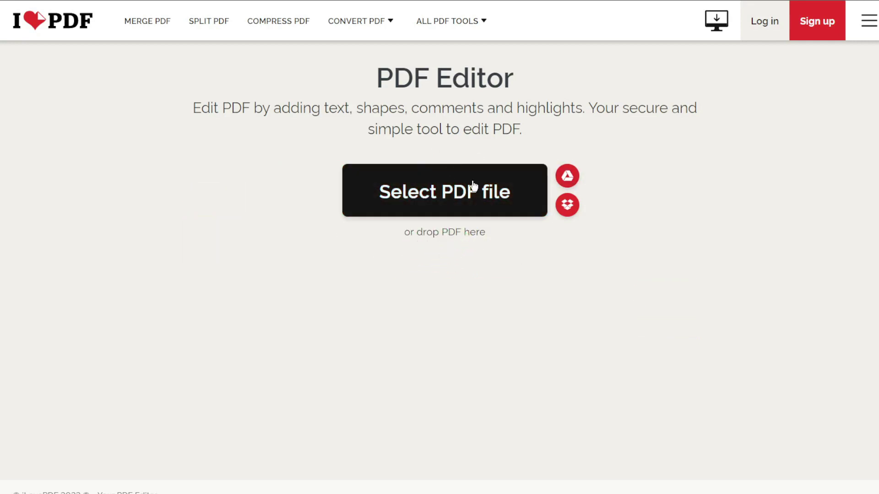
Step: Upload the 8-page weight-loss ebook and scroll its pages back to page 1
{"action": "left_click", "coordinate": [505, 184]}
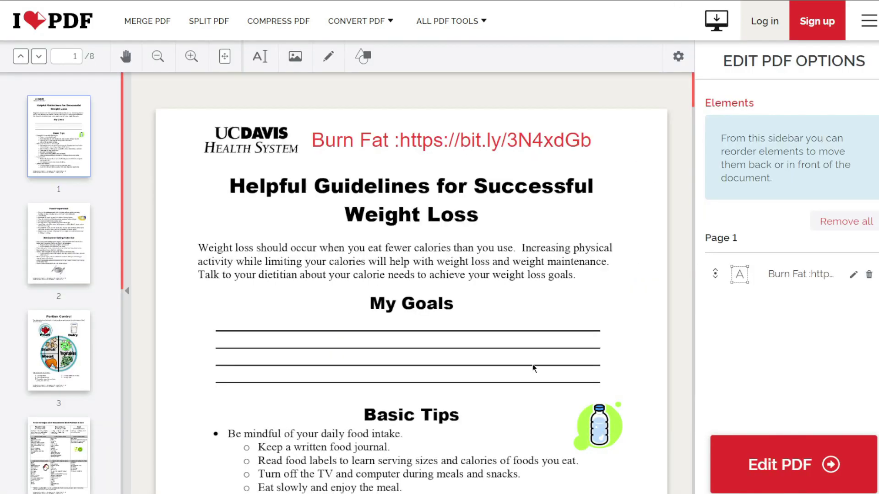
{"action": "scroll", "coordinate": [534, 364], "scroll_direction": "down", "scroll_amount": 2}
{"action": "scroll", "coordinate": [534, 363], "scroll_direction": "down", "scroll_amount": 10}
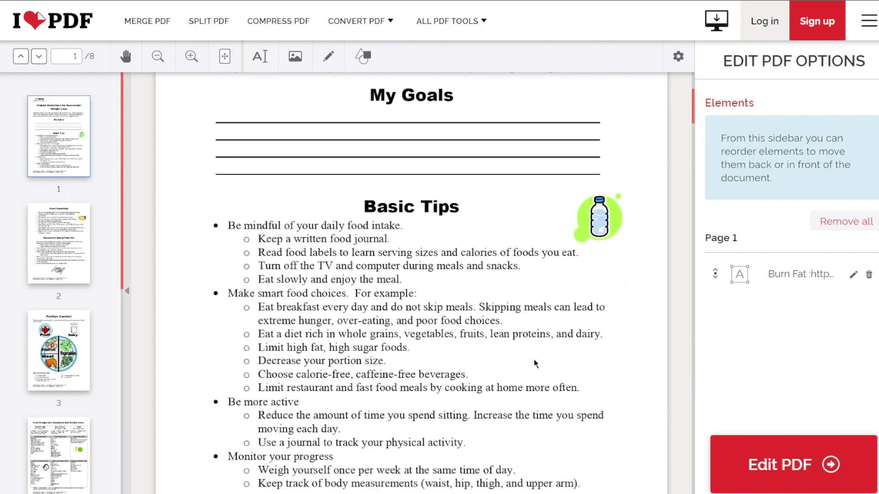
{"action": "scroll", "coordinate": [534, 347], "scroll_direction": "down", "scroll_amount": 1}
{"action": "scroll", "coordinate": [534, 347], "scroll_direction": "up", "scroll_amount": 3}
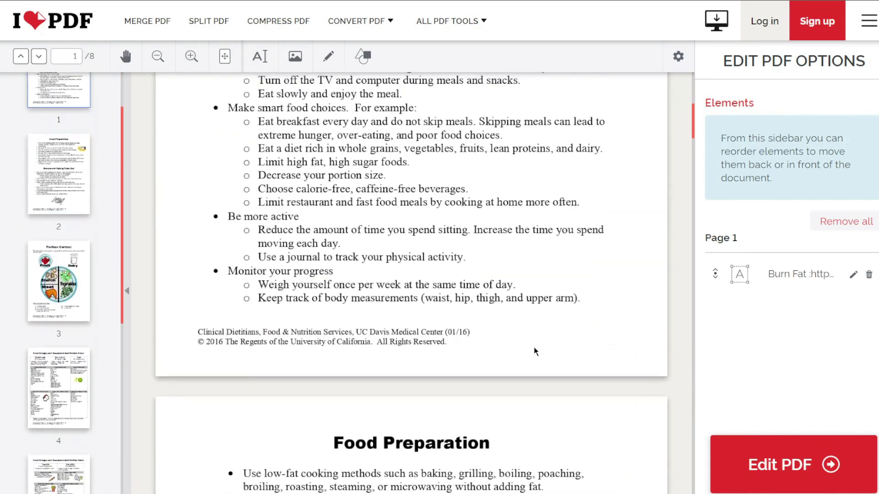
{"action": "scroll", "coordinate": [533, 347], "scroll_direction": "down", "scroll_amount": 5}
{"action": "scroll", "coordinate": [534, 346], "scroll_direction": "down", "scroll_amount": 9}
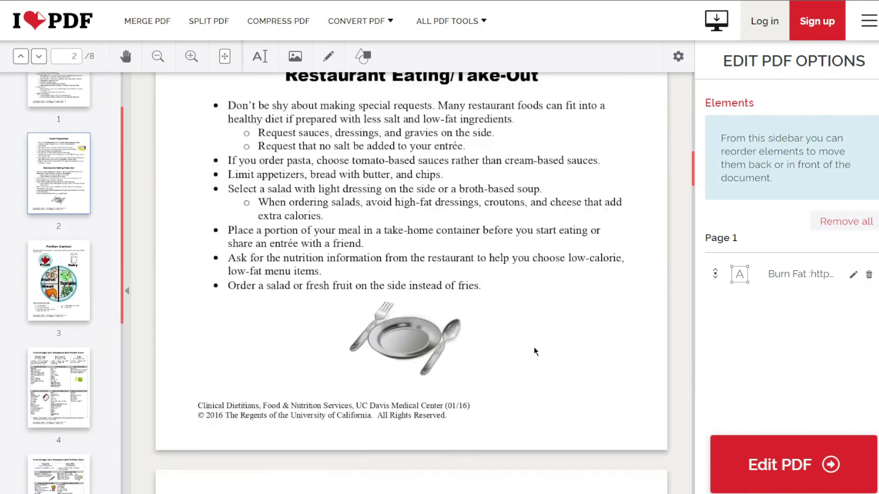
{"action": "scroll", "coordinate": [534, 347], "scroll_direction": "up", "scroll_amount": 10}
{"action": "scroll", "coordinate": [519, 360], "scroll_direction": "up", "scroll_amount": 10}
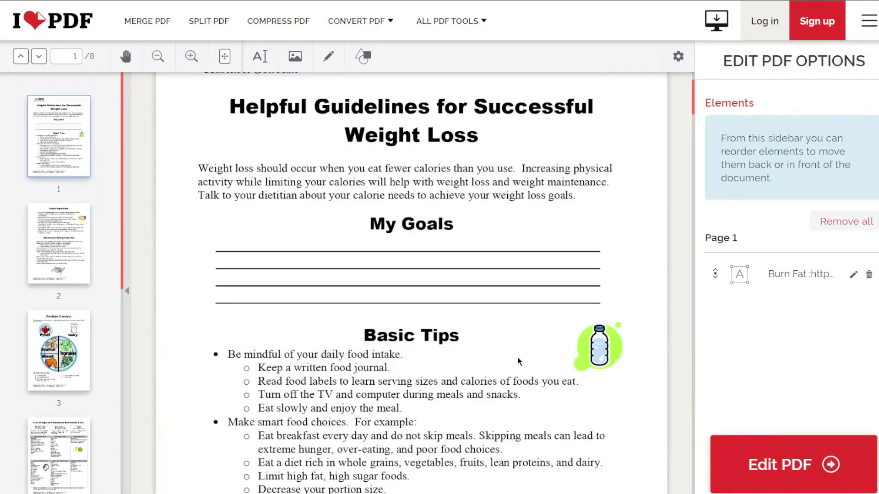
{"action": "scroll", "coordinate": [517, 357], "scroll_direction": "down", "scroll_amount": 20}
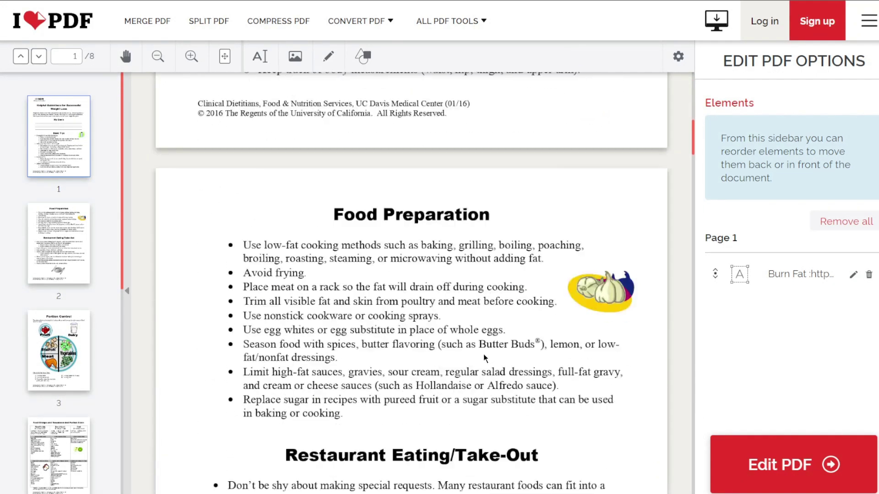
{"action": "scroll", "coordinate": [414, 350], "scroll_direction": "down", "scroll_amount": 16}
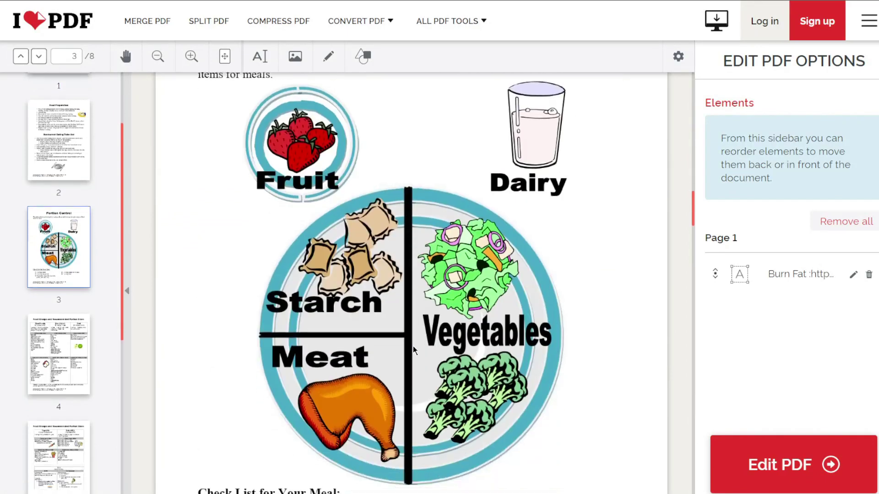
{"action": "scroll", "coordinate": [412, 346], "scroll_direction": "down", "scroll_amount": 7}
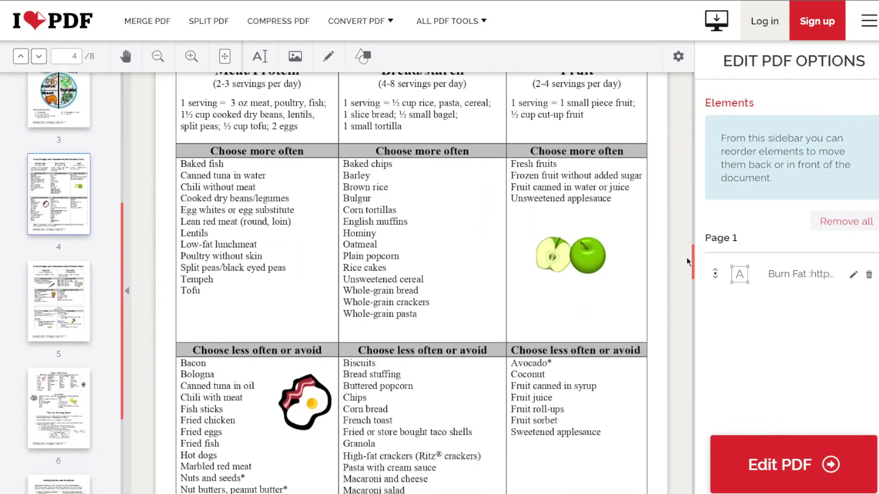
{"action": "scroll", "coordinate": [643, 213], "scroll_direction": "up", "scroll_amount": 20}
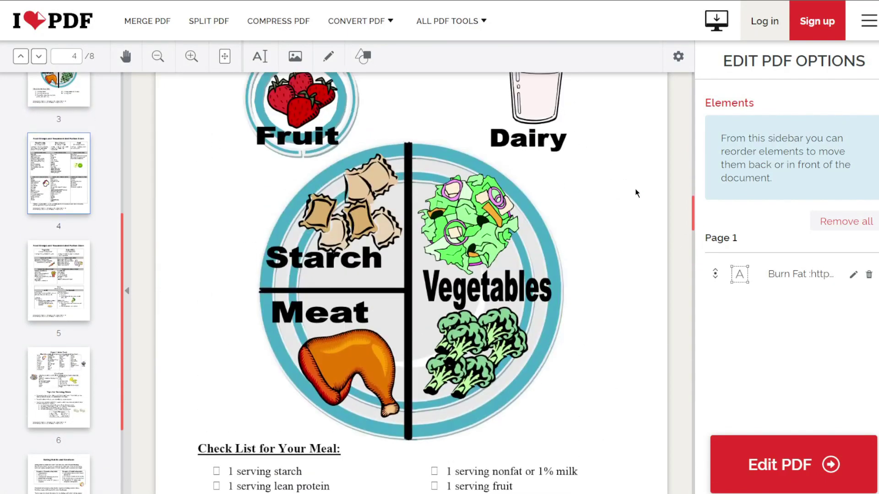
{"action": "scroll", "coordinate": [625, 182], "scroll_direction": "up", "scroll_amount": 6}
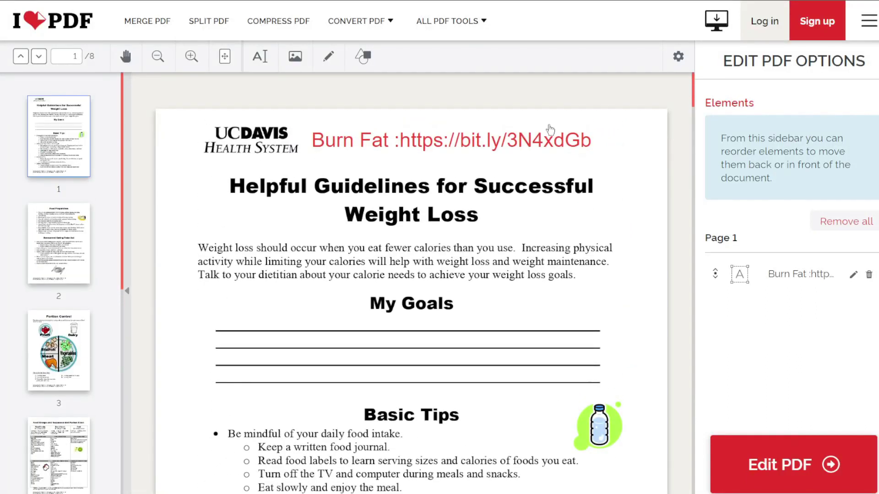
Step: Select the Burn Fat link text and raise its font size to 64, then 72
{"action": "mouse_move", "coordinate": [361, 21]}
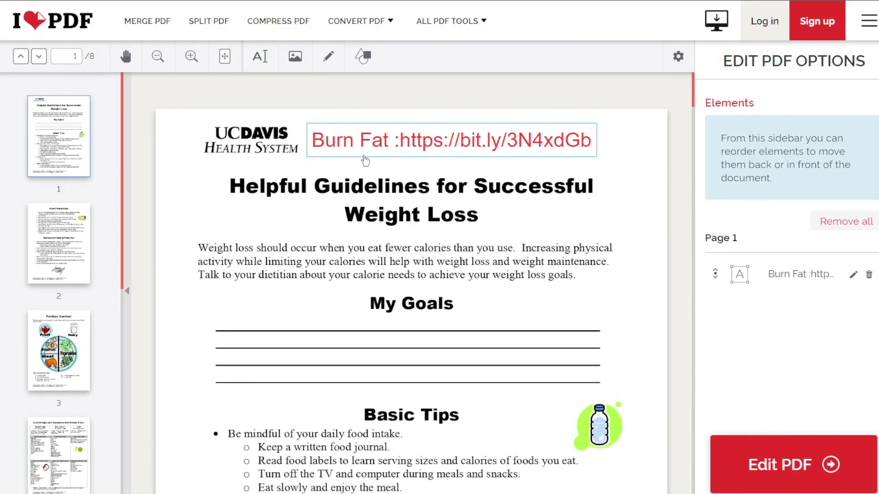
{"action": "left_click", "coordinate": [375, 149]}
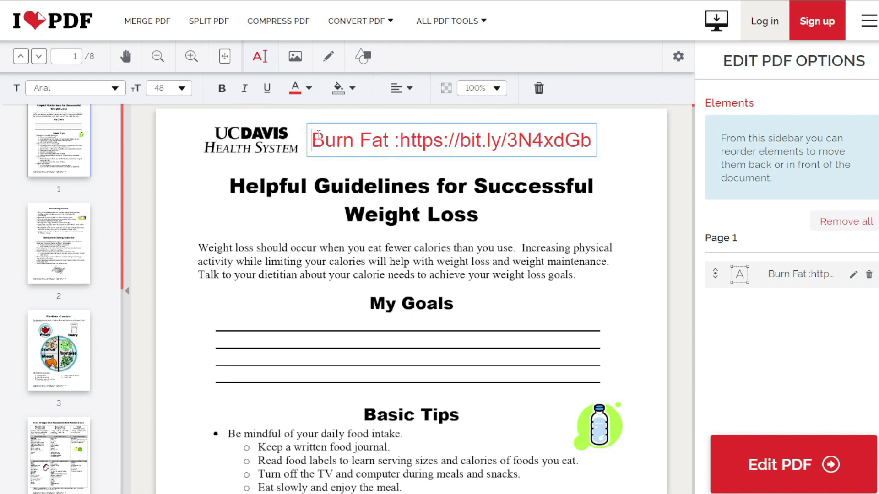
{"action": "left_click_drag", "start_coordinate": [312, 137], "coordinate": [567, 146]}
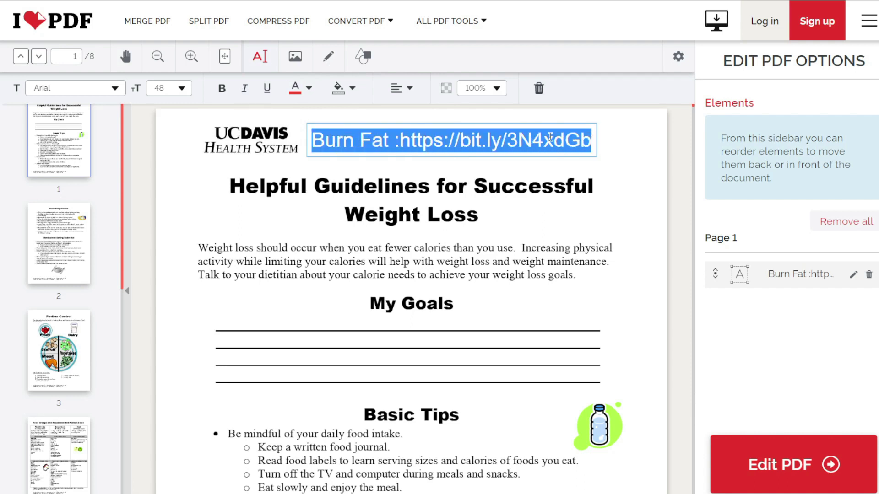
{"action": "left_click", "coordinate": [611, 146]}
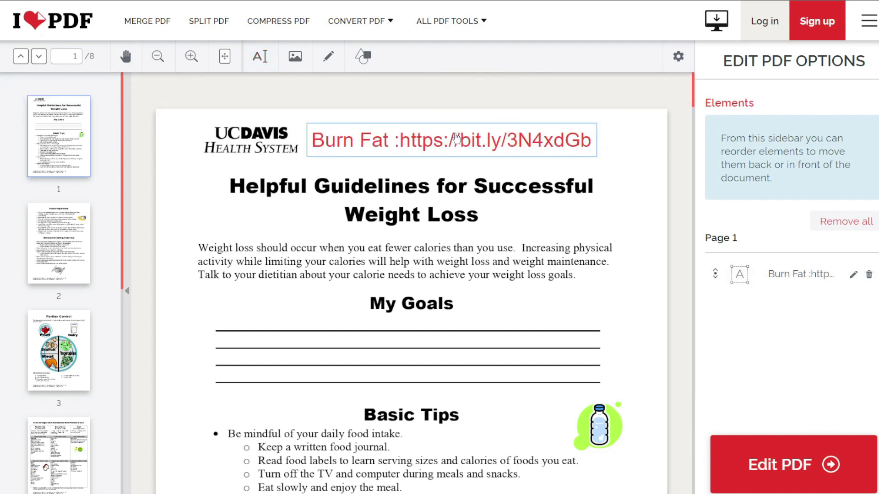
{"action": "left_click", "coordinate": [406, 145]}
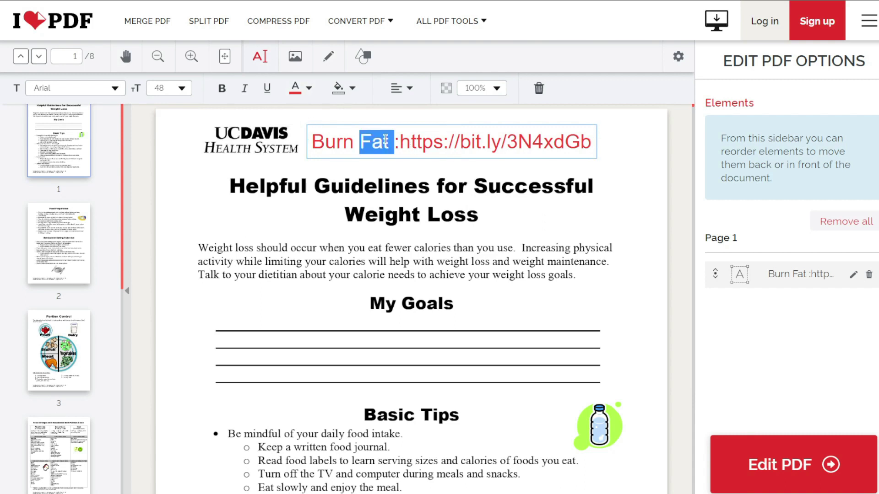
{"action": "left_click_drag", "start_coordinate": [554, 166], "coordinate": [591, 145]}
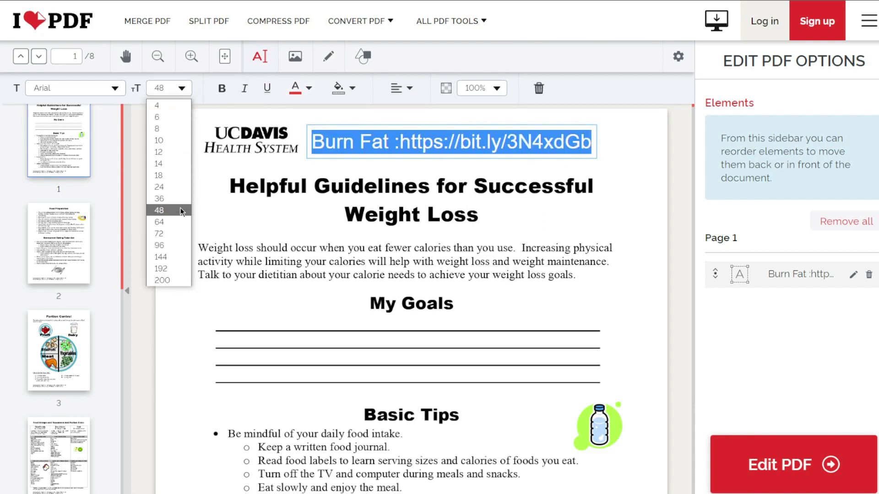
{"action": "left_click", "coordinate": [182, 222]}
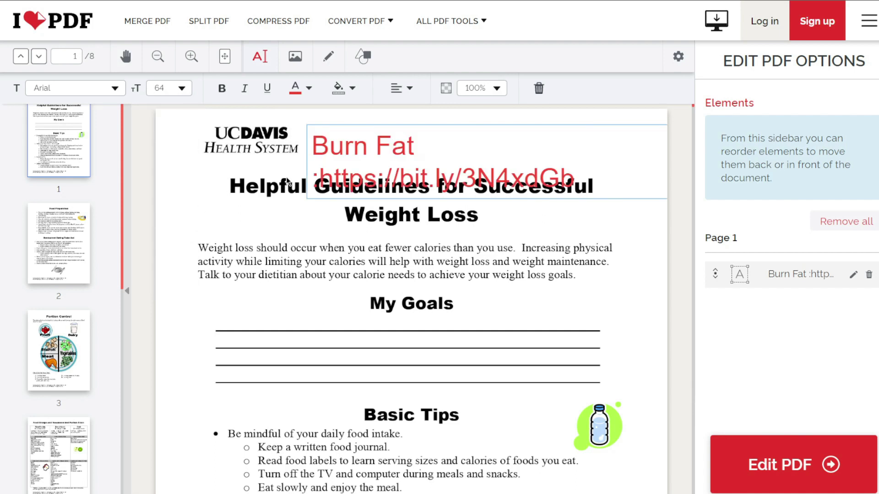
{"action": "left_click", "coordinate": [183, 89]}
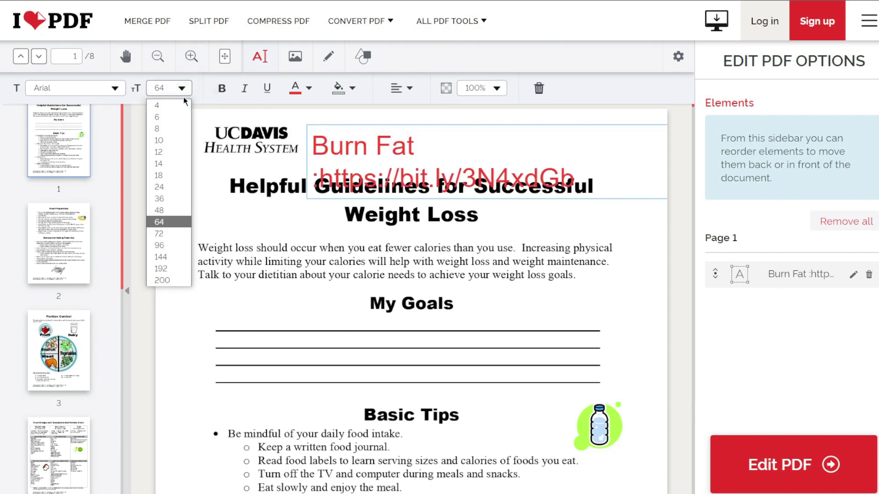
{"action": "left_click", "coordinate": [175, 234]}
Step: Move the Burn Fat link down onto the My Goals lines on page 1
{"action": "key", "text": "Escape"}
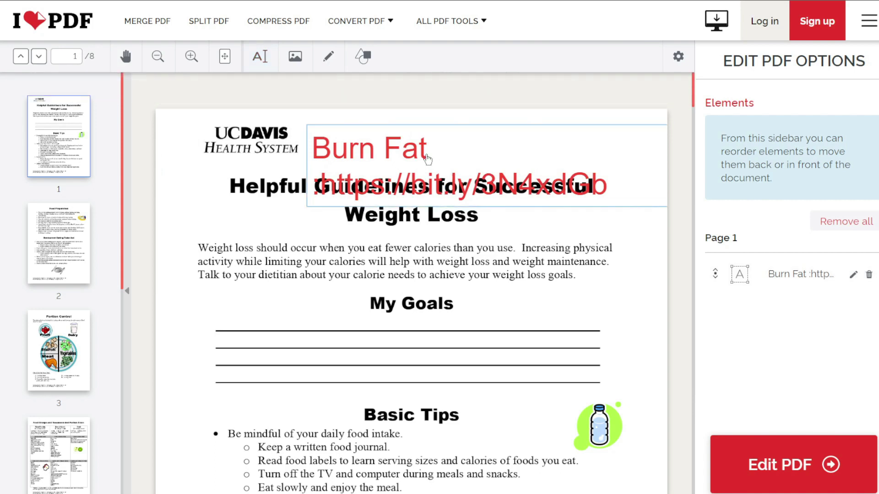
{"action": "mouse_move", "coordinate": [378, 148]}
{"action": "left_mouse_down"}
{"action": "mouse_move", "coordinate": [318, 206]}
{"action": "mouse_move", "coordinate": [292, 344]}
{"action": "mouse_move", "coordinate": [295, 333]}
{"action": "left_mouse_up"}
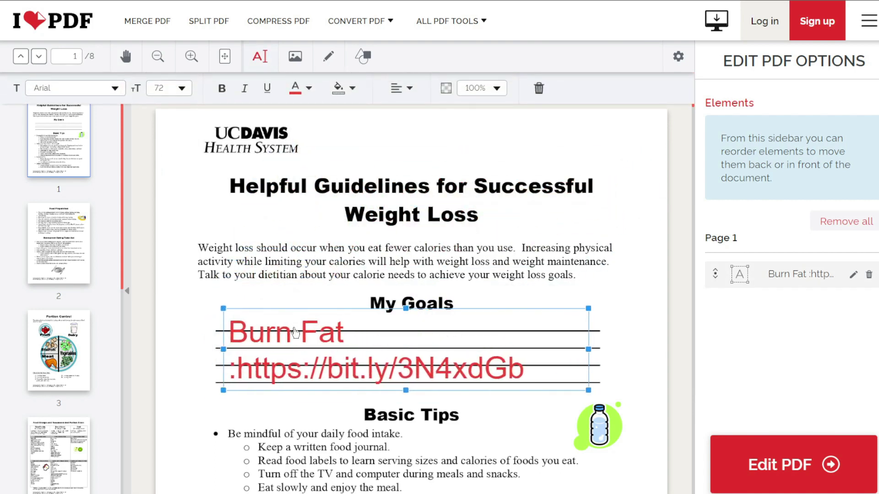
{"action": "left_click", "coordinate": [630, 299]}
{"action": "scroll", "coordinate": [332, 229], "scroll_direction": "down", "scroll_amount": 3}
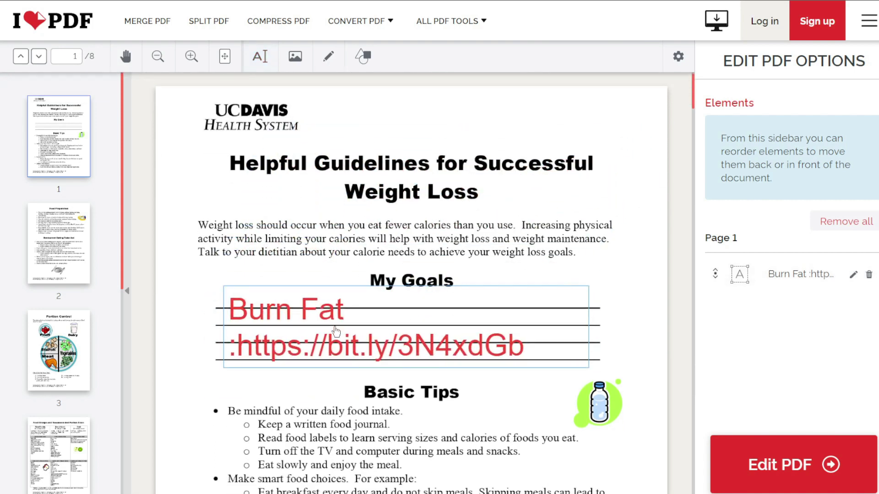
{"action": "scroll", "coordinate": [354, 251], "scroll_direction": "up", "scroll_amount": 2}
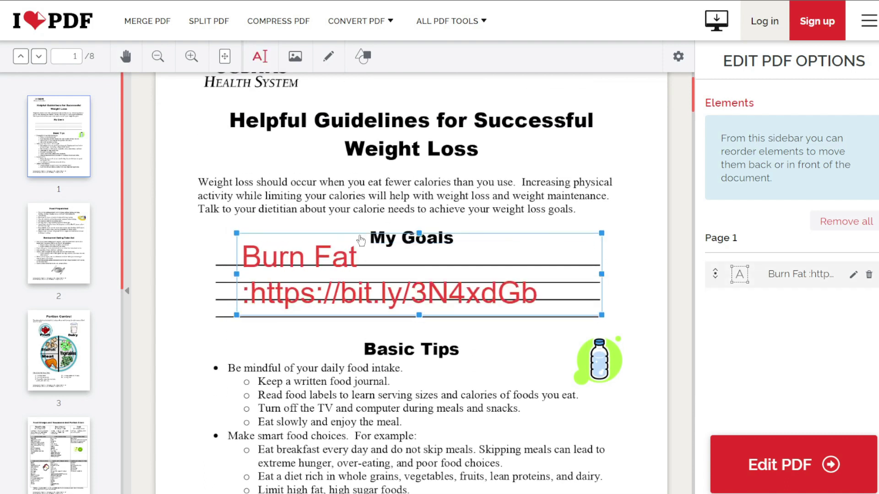
{"action": "mouse_move", "coordinate": [327, 271]}
{"action": "left_mouse_down"}
{"action": "mouse_move", "coordinate": [392, 164]}
{"action": "mouse_move", "coordinate": [320, 331]}
{"action": "mouse_move", "coordinate": [315, 275]}
{"action": "mouse_move", "coordinate": [332, 289]}
{"action": "left_mouse_up"}
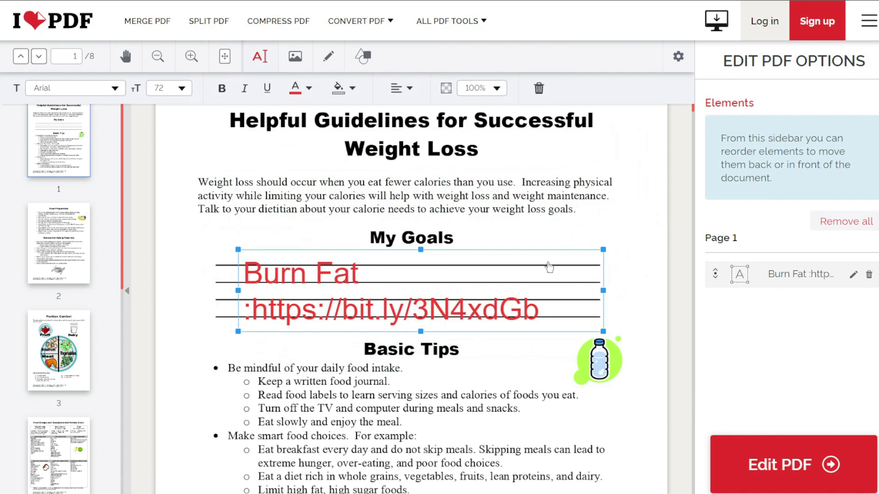
{"action": "scroll", "coordinate": [549, 267], "scroll_direction": "up", "scroll_amount": 1}
{"action": "scroll", "coordinate": [356, 171], "scroll_direction": "down", "scroll_amount": 4}
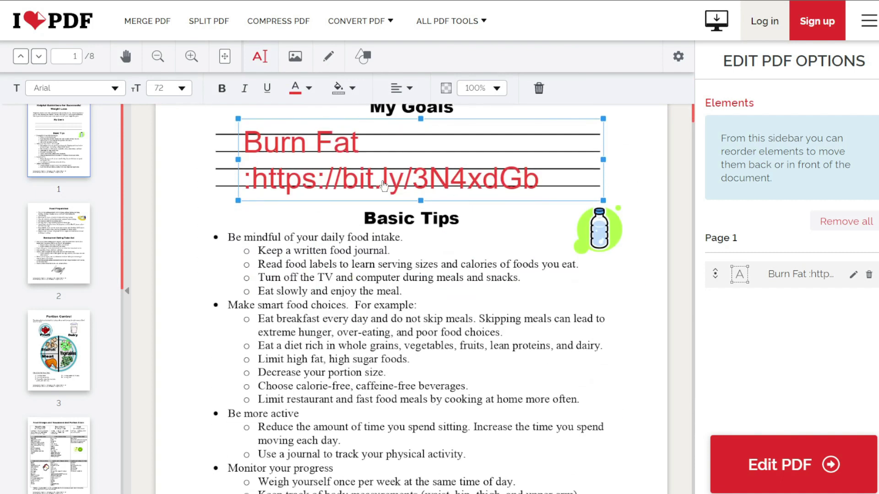
{"action": "scroll", "coordinate": [419, 190], "scroll_direction": "up", "scroll_amount": 3}
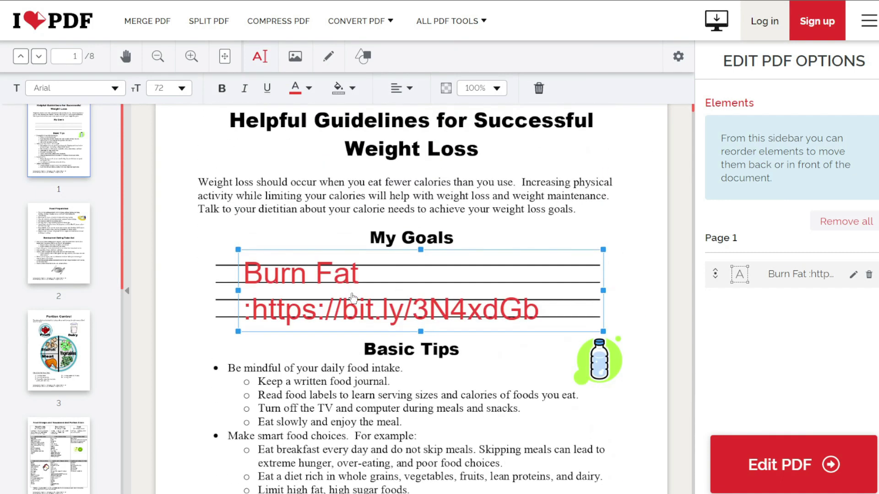
{"action": "scroll", "coordinate": [466, 296], "scroll_direction": "up", "scroll_amount": 2}
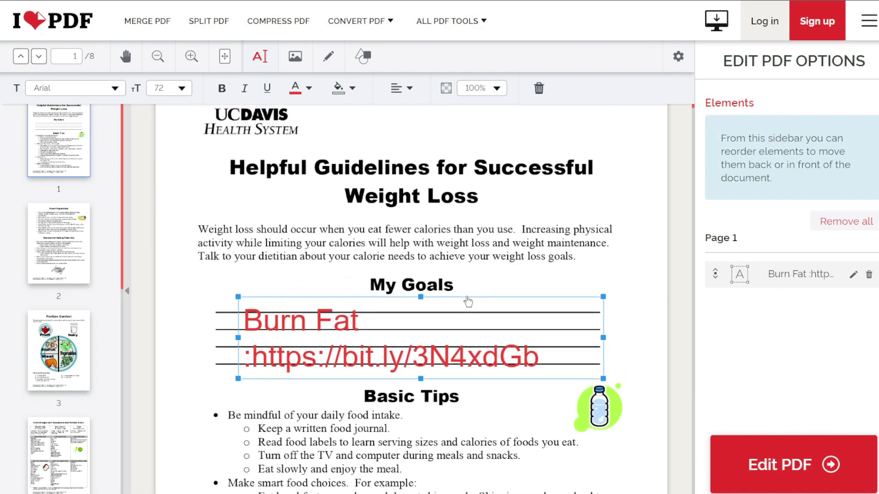
{"action": "scroll", "coordinate": [466, 297], "scroll_direction": "down", "scroll_amount": 2}
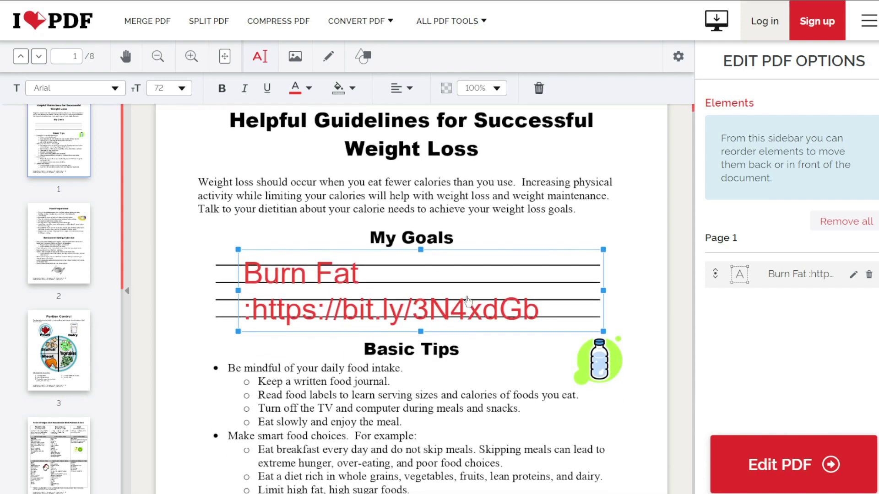
{"action": "scroll", "coordinate": [457, 284], "scroll_direction": "down", "scroll_amount": 10}
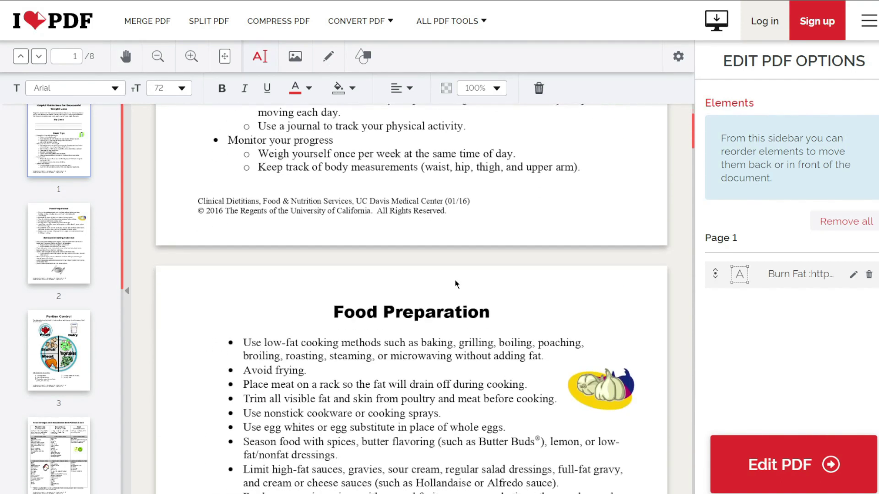
{"action": "scroll", "coordinate": [456, 283], "scroll_direction": "up", "scroll_amount": 1}
{"action": "scroll", "coordinate": [455, 284], "scroll_direction": "up", "scroll_amount": 6}
{"action": "scroll", "coordinate": [455, 285], "scroll_direction": "down", "scroll_amount": 15}
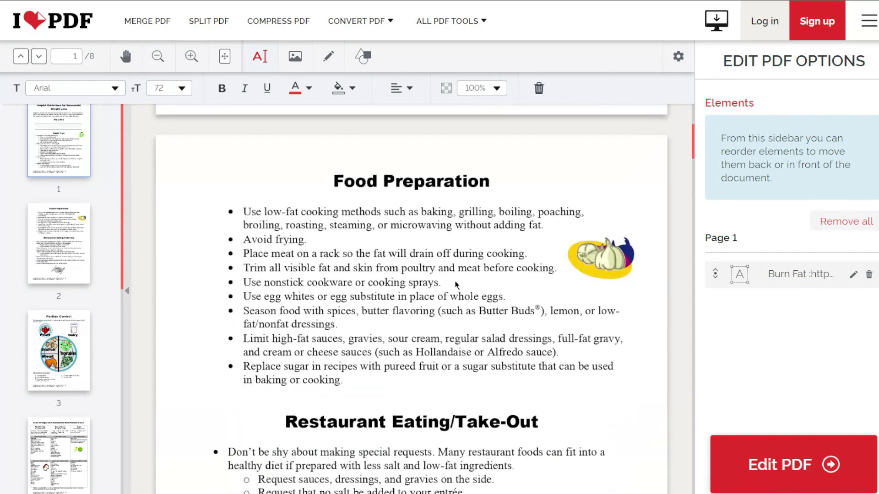
{"action": "scroll", "coordinate": [455, 284], "scroll_direction": "down", "scroll_amount": 13}
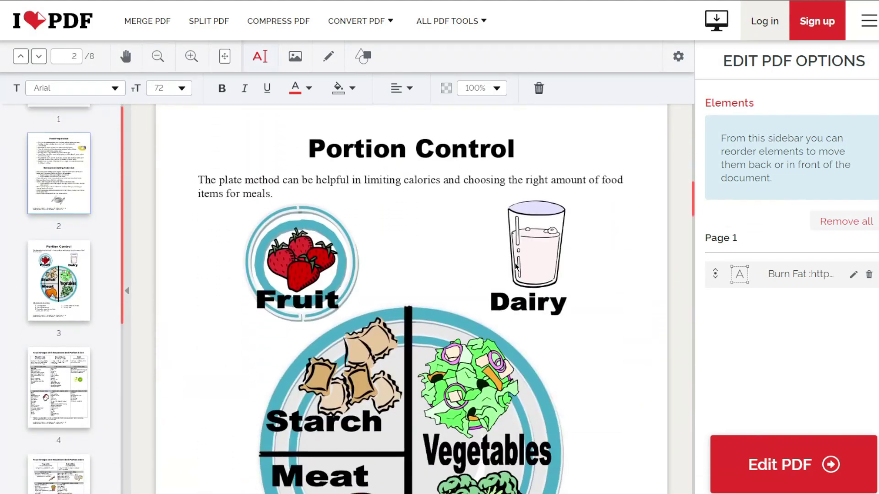
{"action": "scroll", "coordinate": [515, 267], "scroll_direction": "down", "scroll_amount": 20}
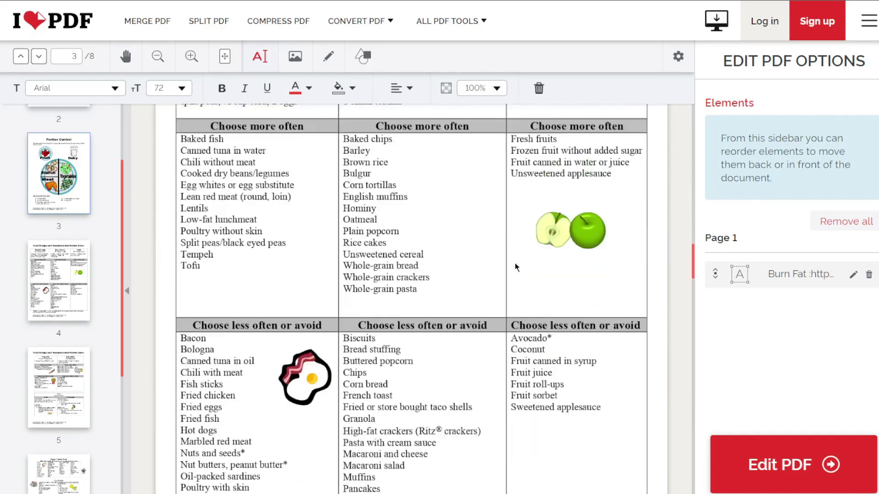
{"action": "scroll", "coordinate": [516, 267], "scroll_direction": "down", "scroll_amount": 19}
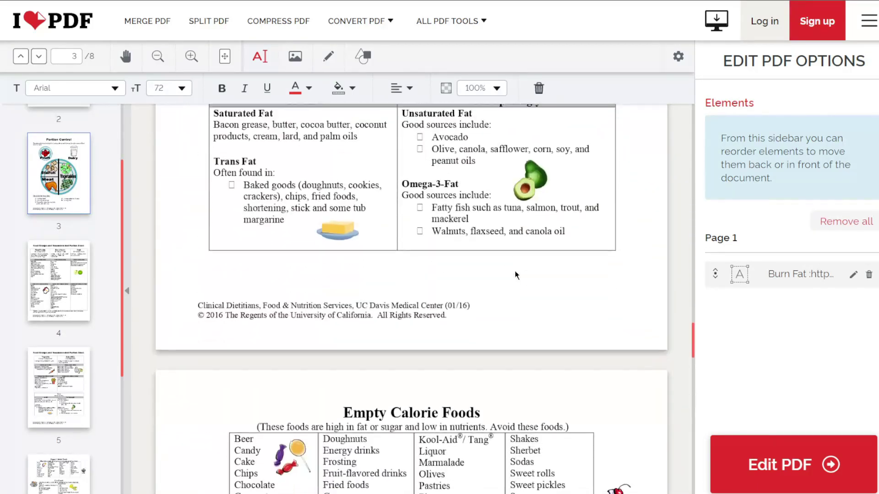
{"action": "scroll", "coordinate": [516, 274], "scroll_direction": "down", "scroll_amount": 11}
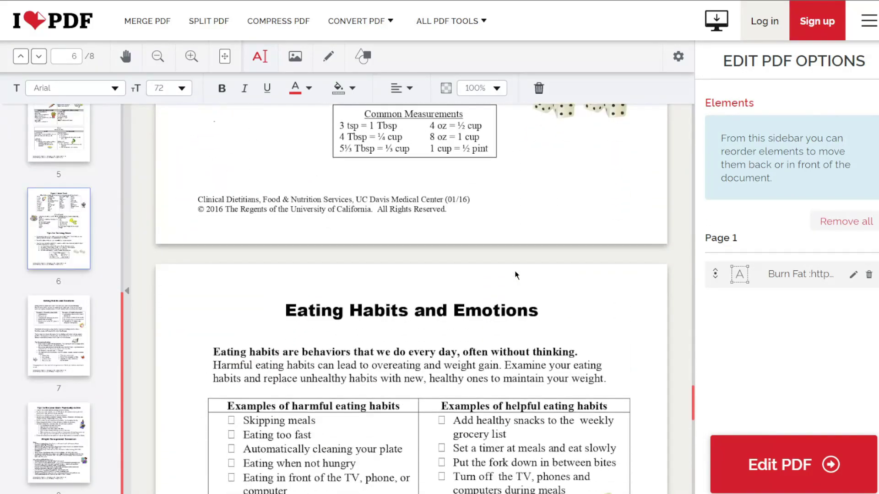
{"action": "scroll", "coordinate": [515, 274], "scroll_direction": "down", "scroll_amount": 18}
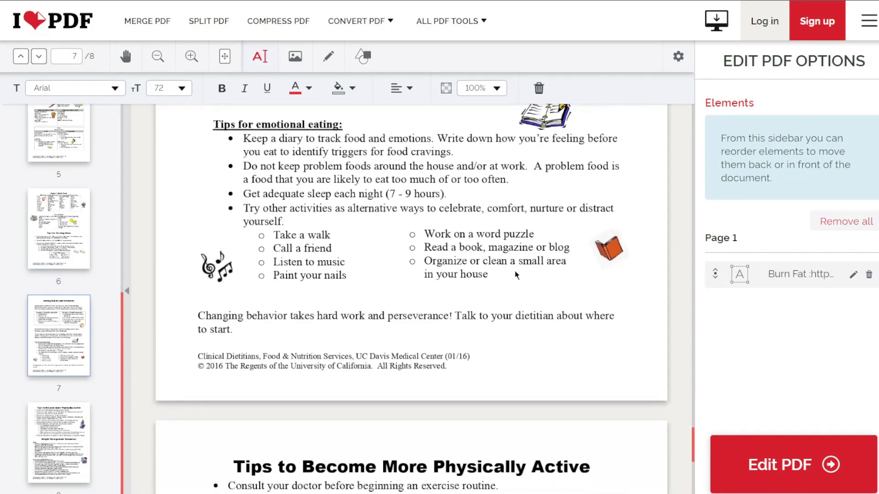
{"action": "scroll", "coordinate": [515, 275], "scroll_direction": "down", "scroll_amount": 7}
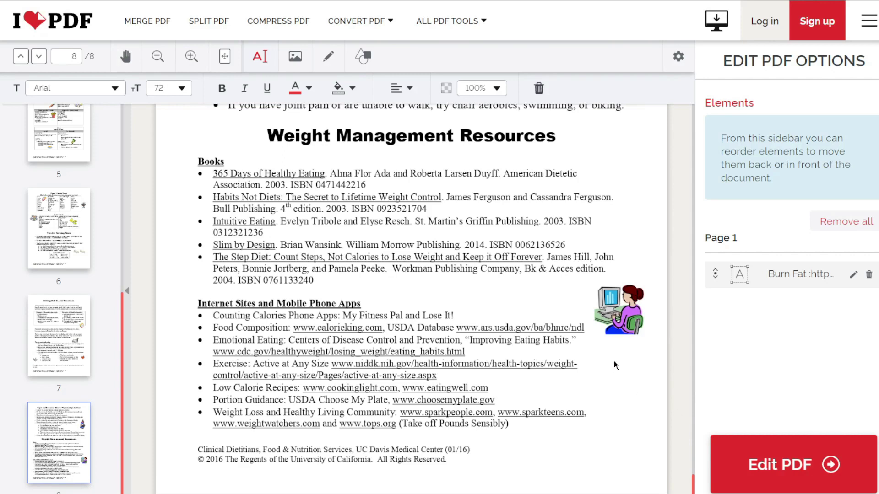
{"action": "scroll", "coordinate": [614, 355], "scroll_direction": "up", "scroll_amount": 20}
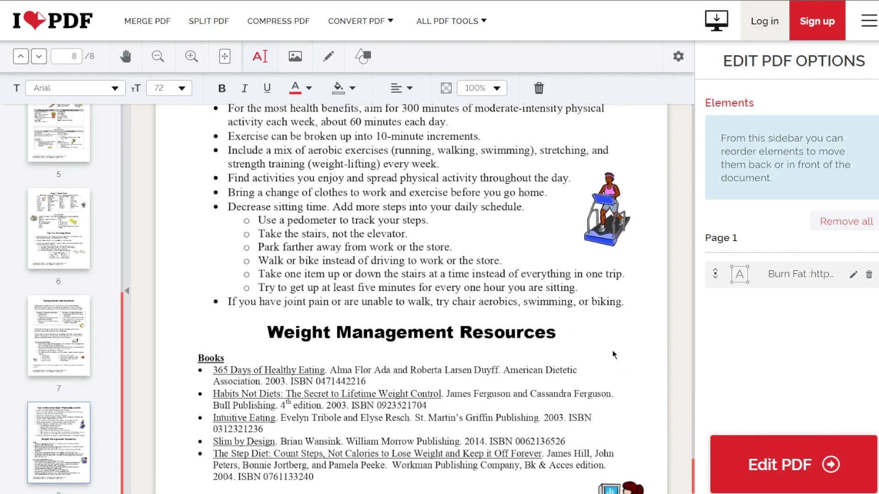
{"action": "scroll", "coordinate": [614, 355], "scroll_direction": "up", "scroll_amount": 20}
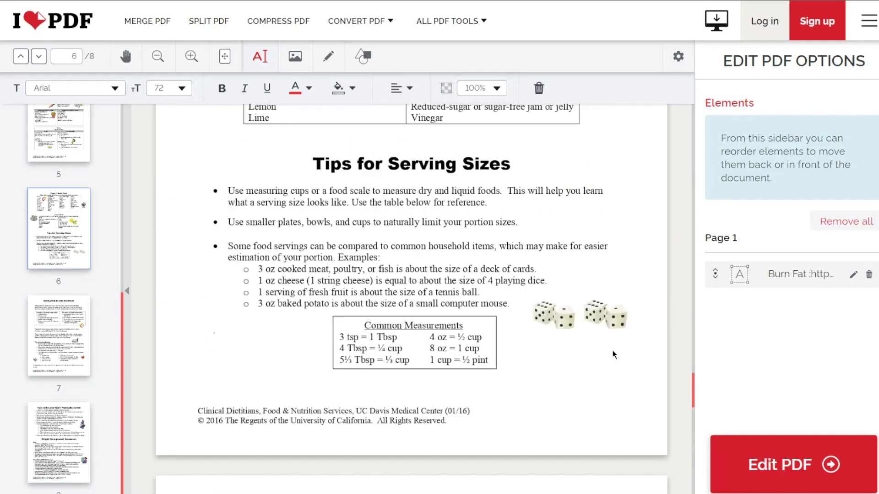
{"action": "scroll", "coordinate": [614, 353], "scroll_direction": "up", "scroll_amount": 20}
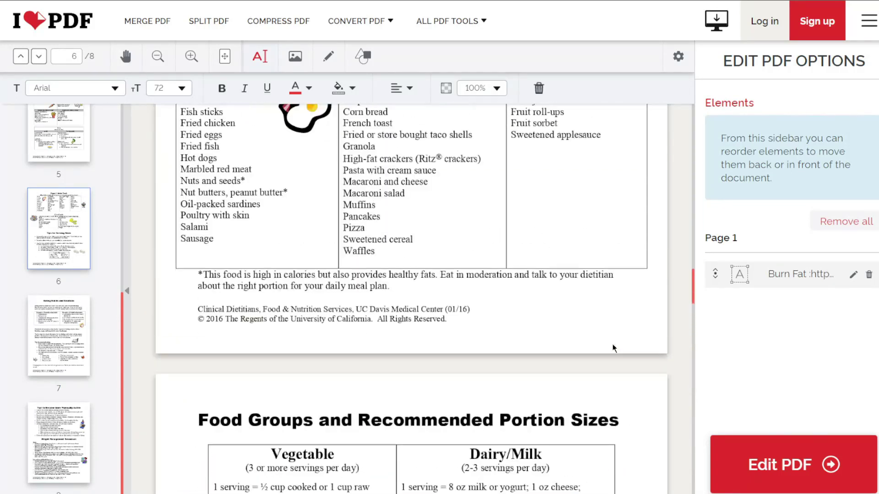
{"action": "scroll", "coordinate": [613, 349], "scroll_direction": "up", "scroll_amount": 20}
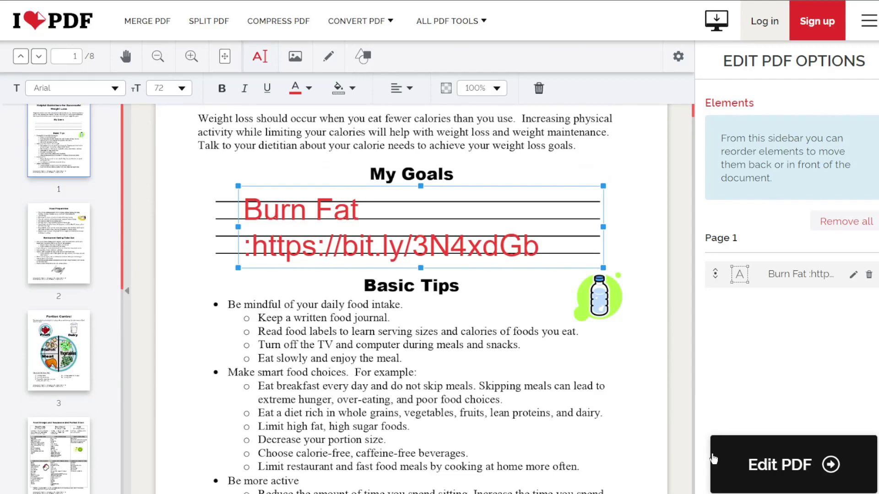
Step: Process the edited ebook and download Weight Loss - Helpful Tips.pdf
{"action": "left_click", "coordinate": [762, 466]}
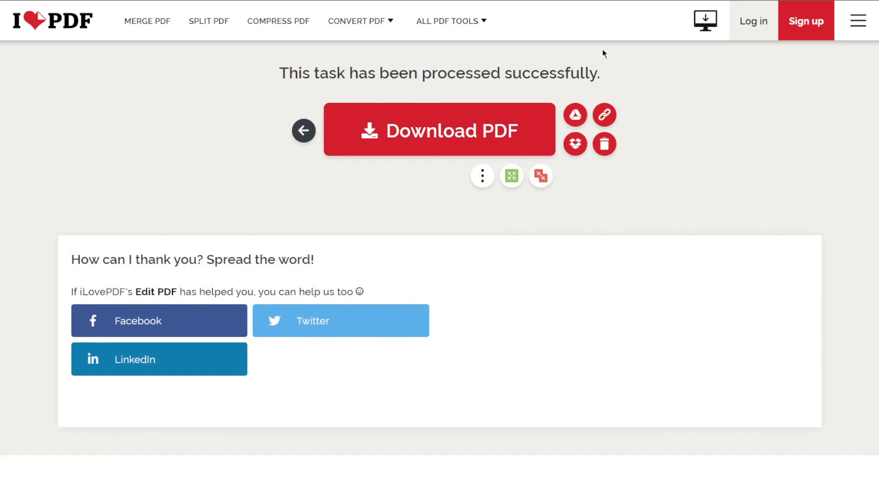
{"action": "left_click", "coordinate": [476, 130]}
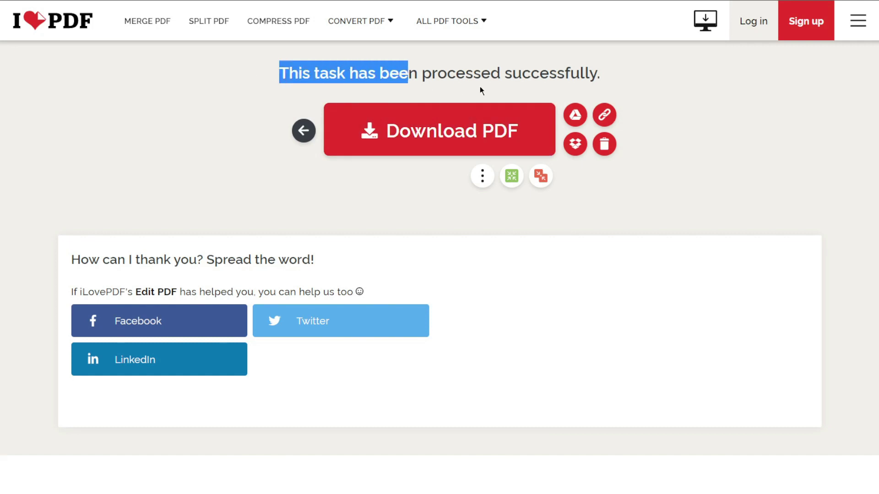
{"action": "left_click_drag", "start_coordinate": [480, 90], "coordinate": [590, 75]}
{"action": "left_click", "coordinate": [108, 85]}
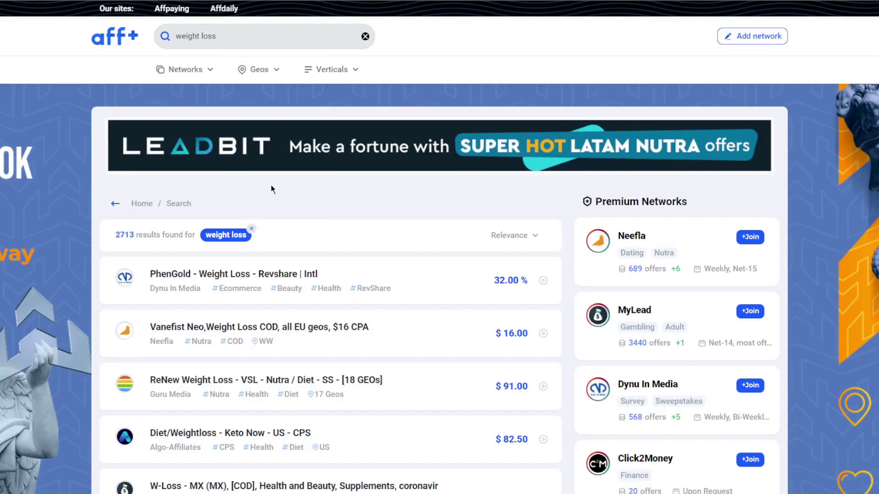
Step: Scroll down through the AffPlus weight loss offers list and back up slightly
{"action": "scroll", "coordinate": [273, 189], "scroll_direction": "down", "scroll_amount": 2}
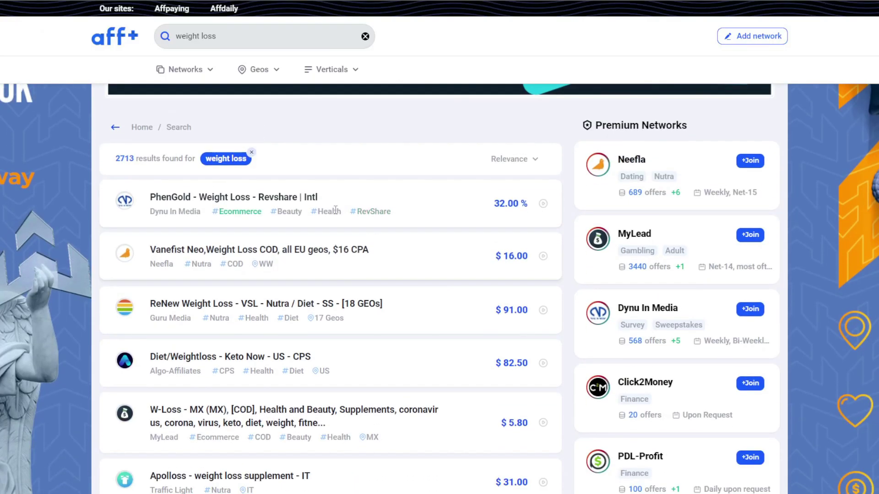
{"action": "scroll", "coordinate": [370, 269], "scroll_direction": "down", "scroll_amount": 2}
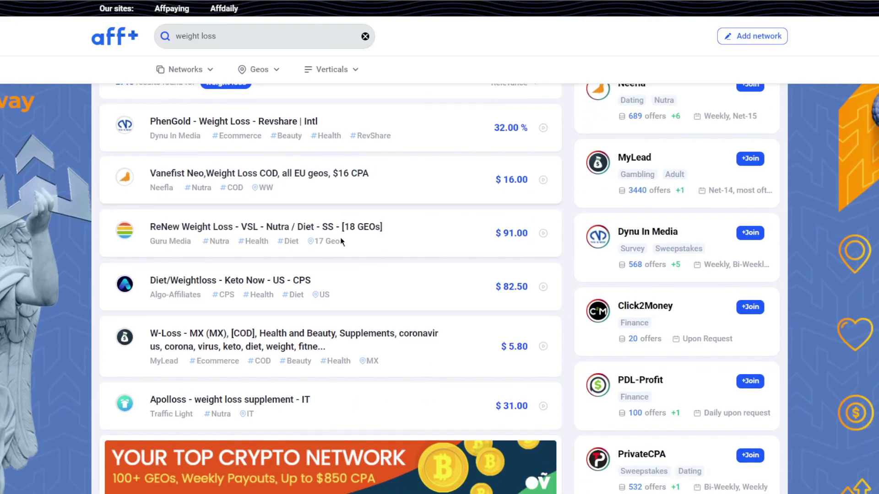
{"action": "scroll", "coordinate": [366, 280], "scroll_direction": "down", "scroll_amount": 2}
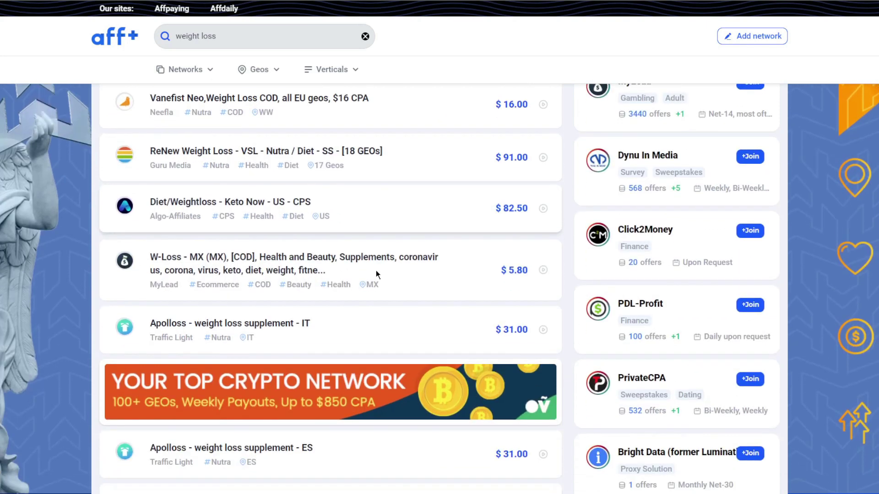
{"action": "scroll", "coordinate": [326, 306], "scroll_direction": "down", "scroll_amount": 2}
{"action": "scroll", "coordinate": [320, 259], "scroll_direction": "down", "scroll_amount": 2}
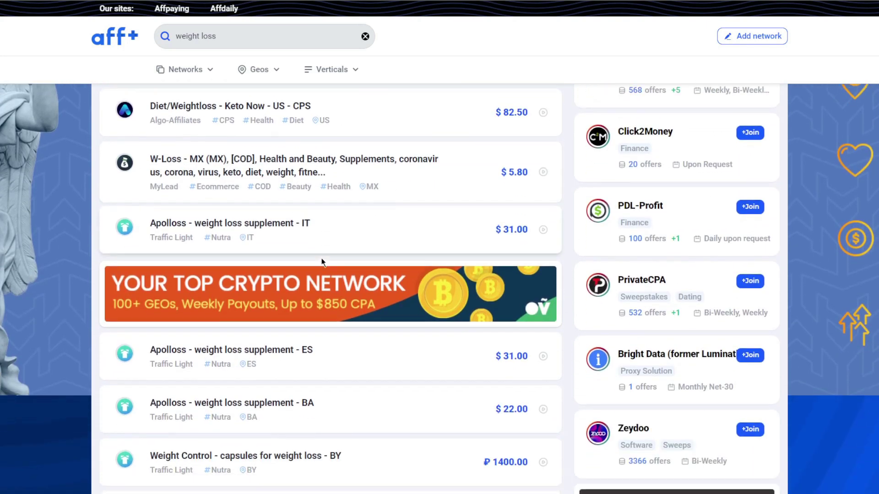
{"action": "scroll", "coordinate": [339, 293], "scroll_direction": "down", "scroll_amount": 2}
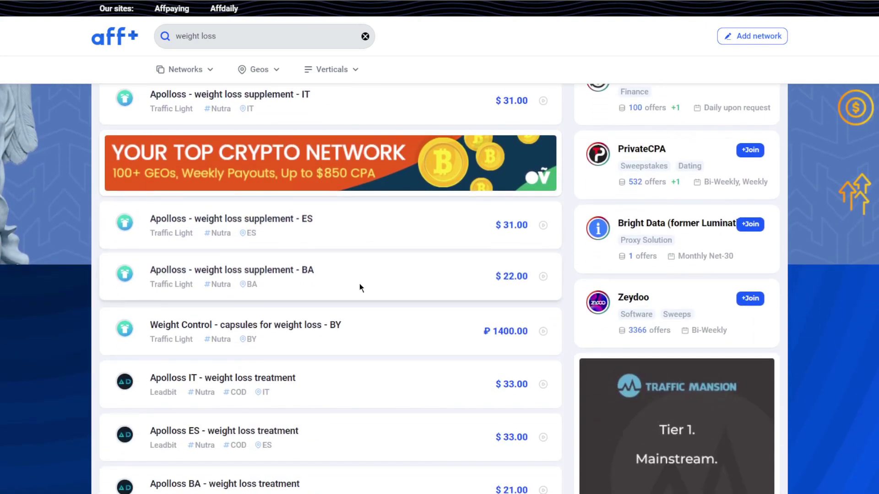
{"action": "scroll", "coordinate": [359, 285], "scroll_direction": "down", "scroll_amount": 2}
{"action": "scroll", "coordinate": [359, 287], "scroll_direction": "down", "scroll_amount": 13}
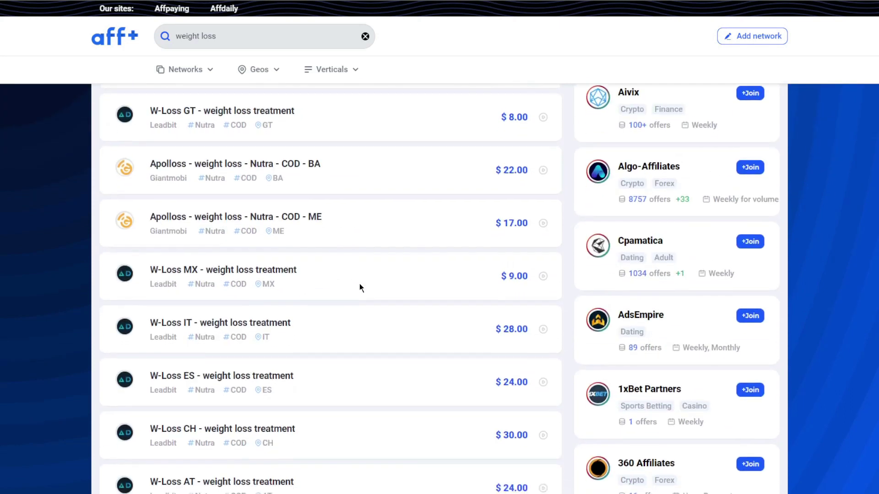
{"action": "scroll", "coordinate": [360, 288], "scroll_direction": "down", "scroll_amount": 5}
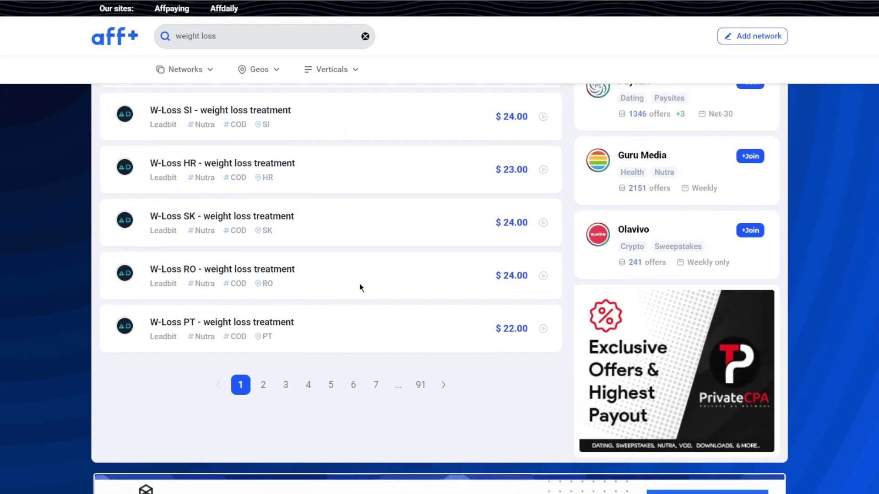
{"action": "scroll", "coordinate": [360, 288], "scroll_direction": "up", "scroll_amount": 13}
{"action": "scroll", "coordinate": [414, 124], "scroll_direction": "up", "scroll_amount": 6}
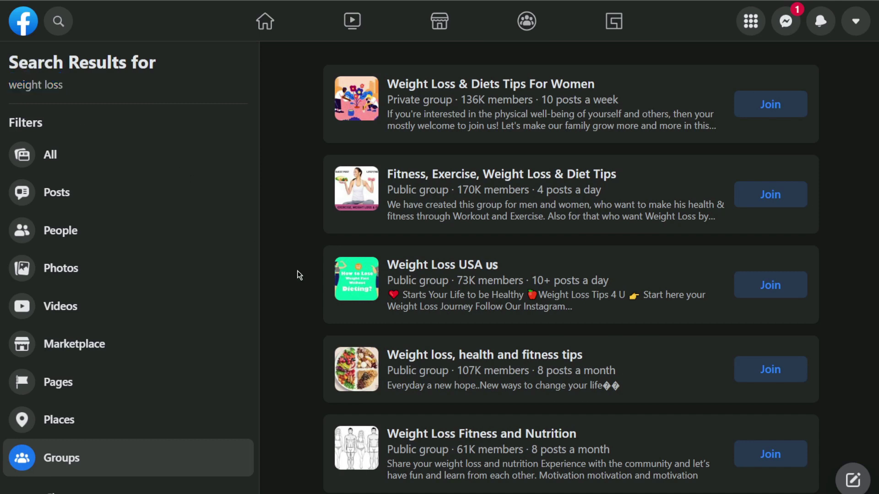
{"action": "scroll", "coordinate": [196, 334], "scroll_direction": "down", "scroll_amount": 3}
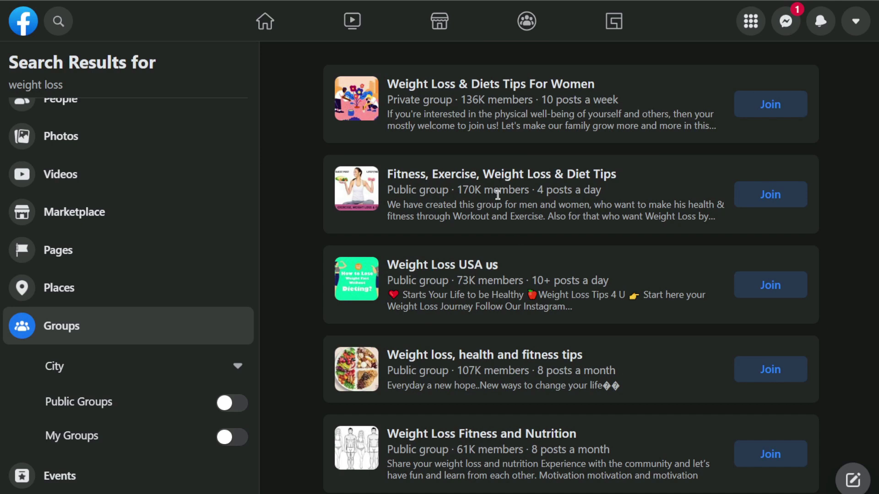
{"action": "scroll", "coordinate": [460, 362], "scroll_direction": "down", "scroll_amount": 7}
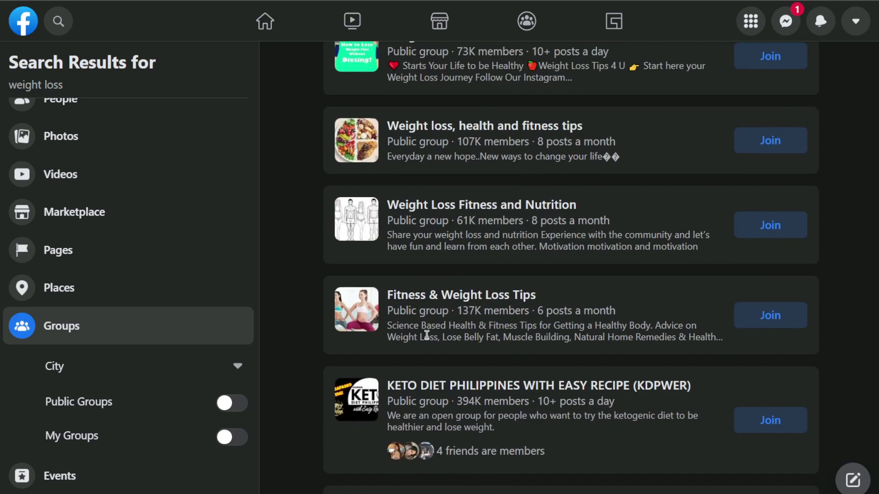
{"action": "scroll", "coordinate": [435, 336], "scroll_direction": "down", "scroll_amount": 10}
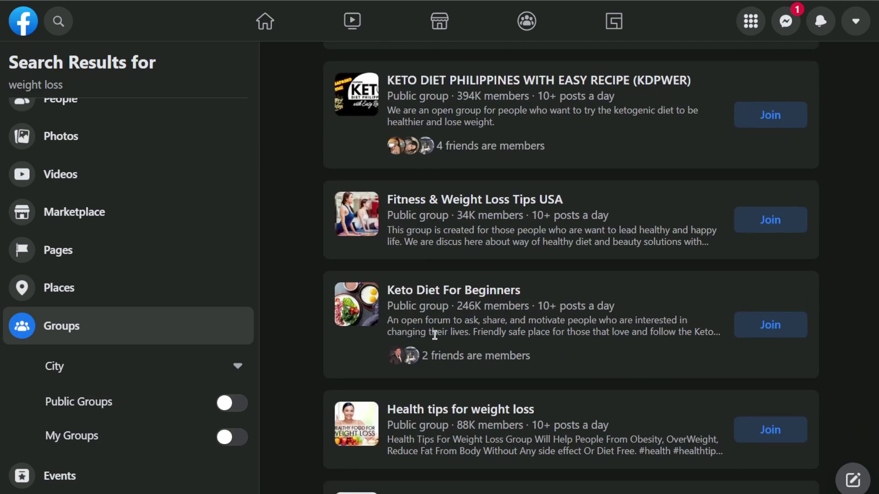
{"action": "scroll", "coordinate": [437, 339], "scroll_direction": "down", "scroll_amount": 13}
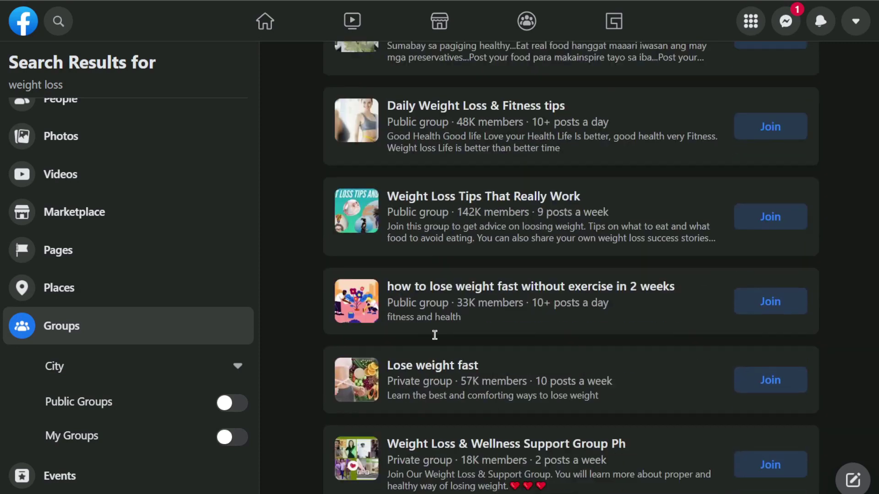
{"action": "scroll", "coordinate": [438, 339], "scroll_direction": "down", "scroll_amount": 2}
{"action": "scroll", "coordinate": [435, 336], "scroll_direction": "up", "scroll_amount": 9}
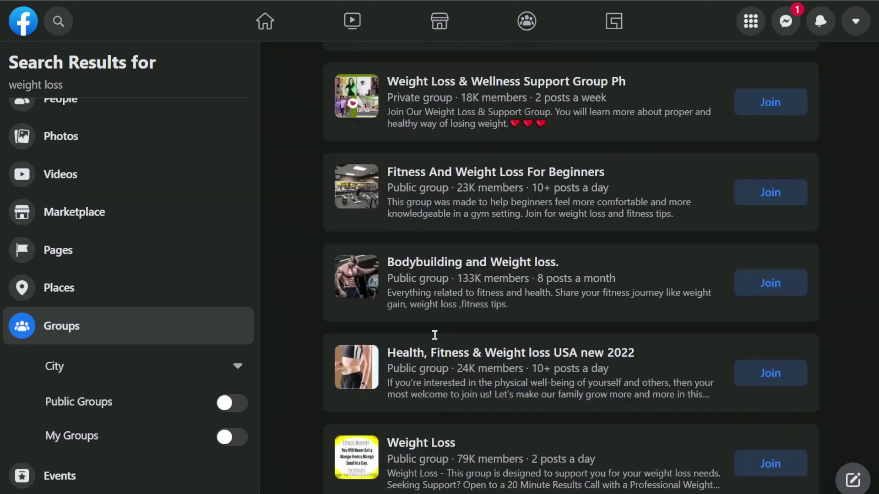
{"action": "scroll", "coordinate": [435, 335], "scroll_direction": "up", "scroll_amount": 14}
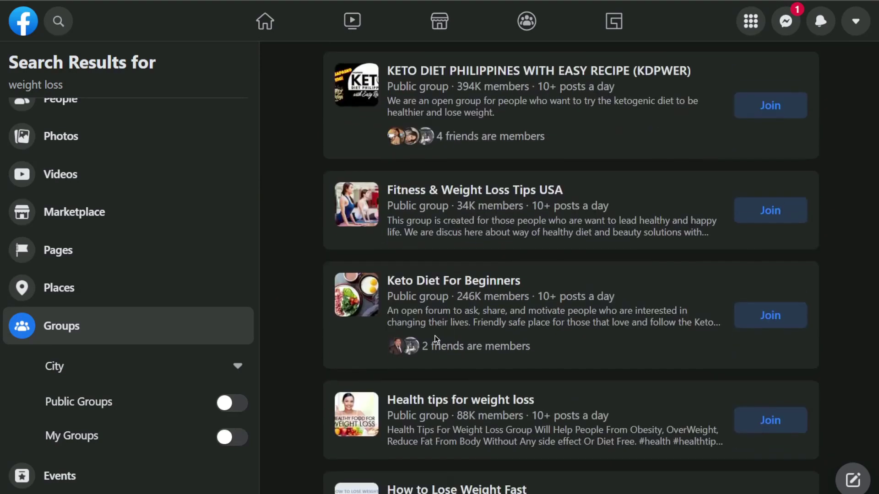
{"action": "scroll", "coordinate": [445, 338], "scroll_direction": "up", "scroll_amount": 7}
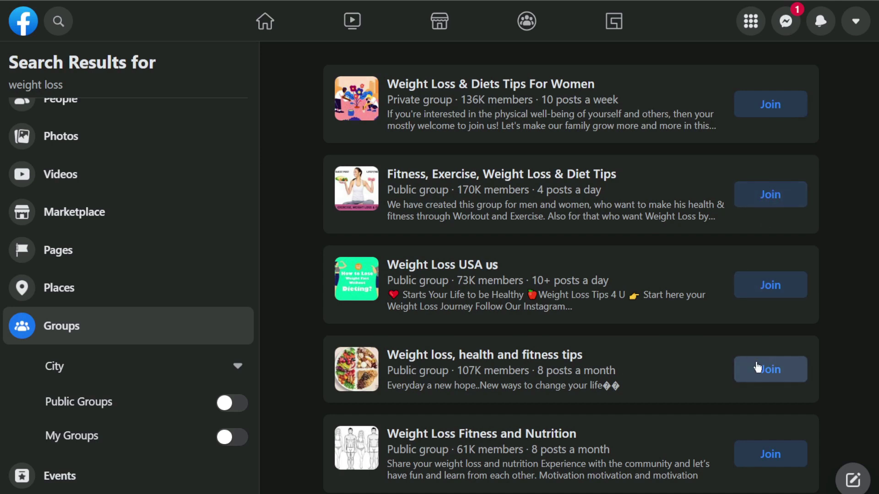
{"action": "scroll", "coordinate": [758, 368], "scroll_direction": "down", "scroll_amount": 2}
{"action": "scroll", "coordinate": [721, 386], "scroll_direction": "down", "scroll_amount": 3}
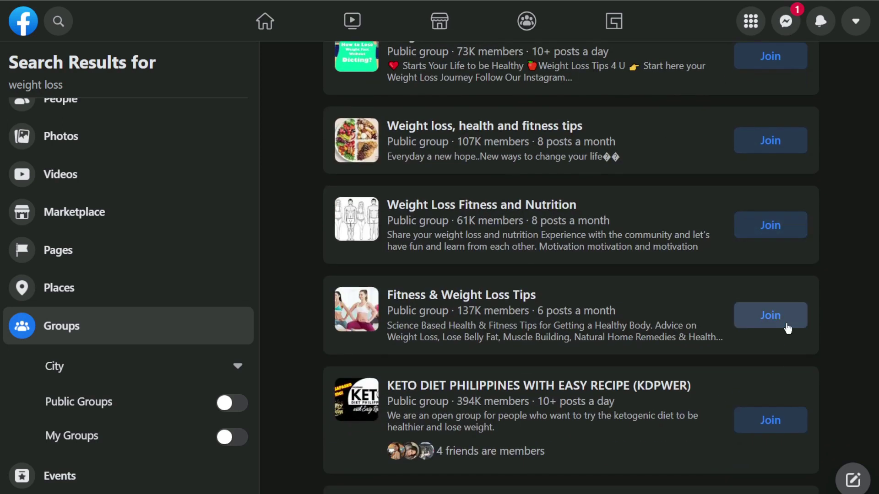
{"action": "scroll", "coordinate": [733, 329], "scroll_direction": "down", "scroll_amount": 2}
{"action": "scroll", "coordinate": [712, 353], "scroll_direction": "down", "scroll_amount": 3}
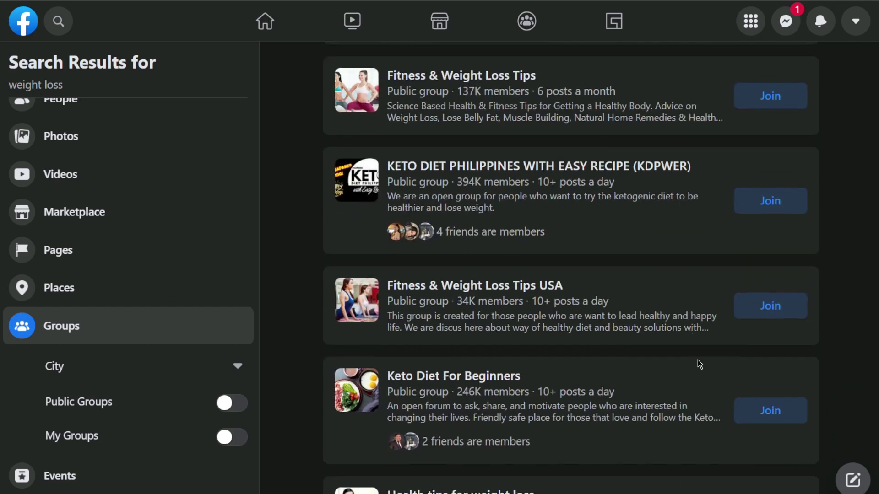
{"action": "scroll", "coordinate": [765, 317], "scroll_direction": "down", "scroll_amount": 3}
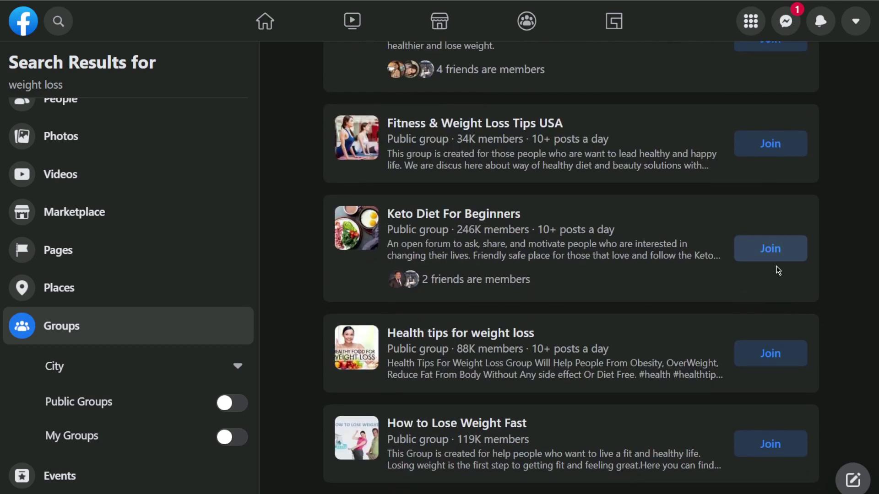
{"action": "scroll", "coordinate": [778, 271], "scroll_direction": "down", "scroll_amount": 2}
{"action": "left_click_drag", "start_coordinate": [536, 257], "coordinate": [387, 258]}
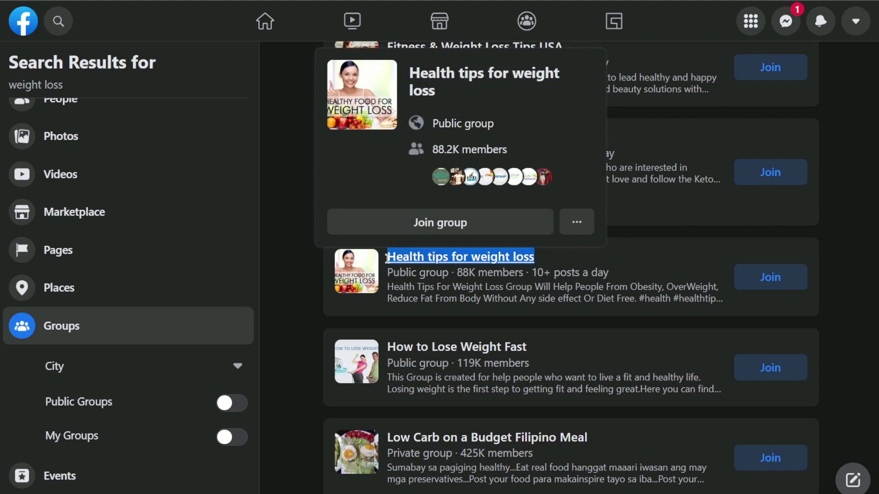
{"action": "left_click", "coordinate": [508, 272]}
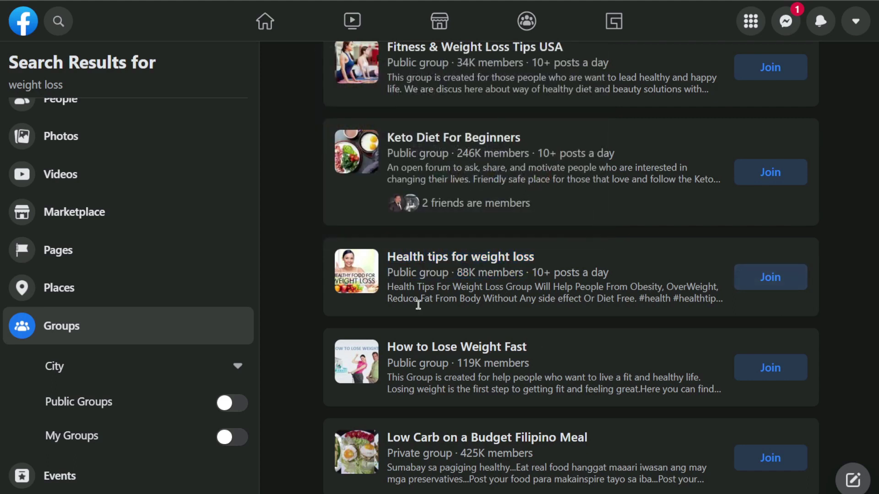
{"action": "scroll", "coordinate": [715, 298], "scroll_direction": "down", "scroll_amount": 3}
{"action": "scroll", "coordinate": [506, 300], "scroll_direction": "down", "scroll_amount": 3}
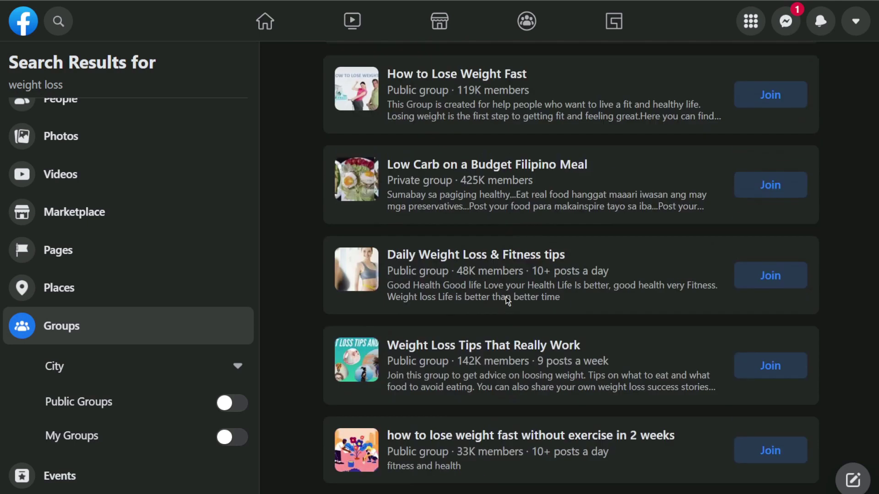
{"action": "scroll", "coordinate": [562, 388], "scroll_direction": "down", "scroll_amount": 4}
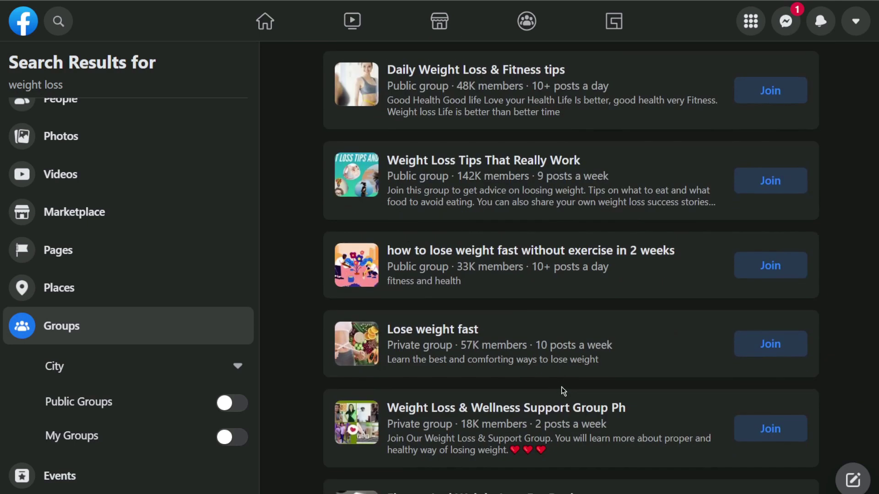
{"action": "scroll", "coordinate": [564, 385], "scroll_direction": "down", "scroll_amount": 4}
{"action": "scroll", "coordinate": [564, 376], "scroll_direction": "down", "scroll_amount": 2}
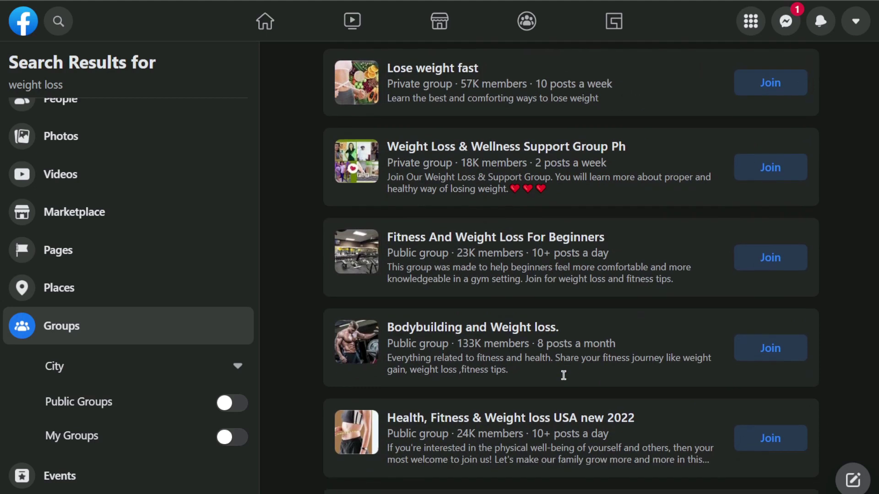
{"action": "scroll", "coordinate": [564, 375], "scroll_direction": "up", "scroll_amount": 10}
{"action": "scroll", "coordinate": [566, 380], "scroll_direction": "up", "scroll_amount": 10}
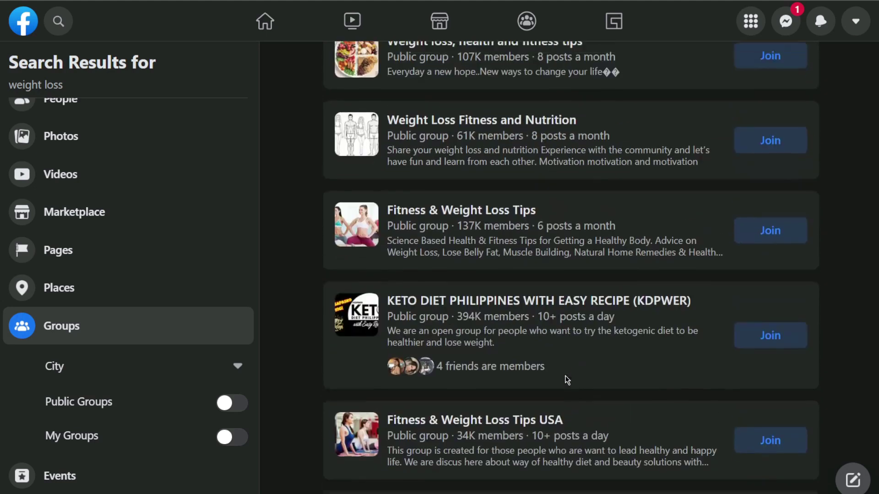